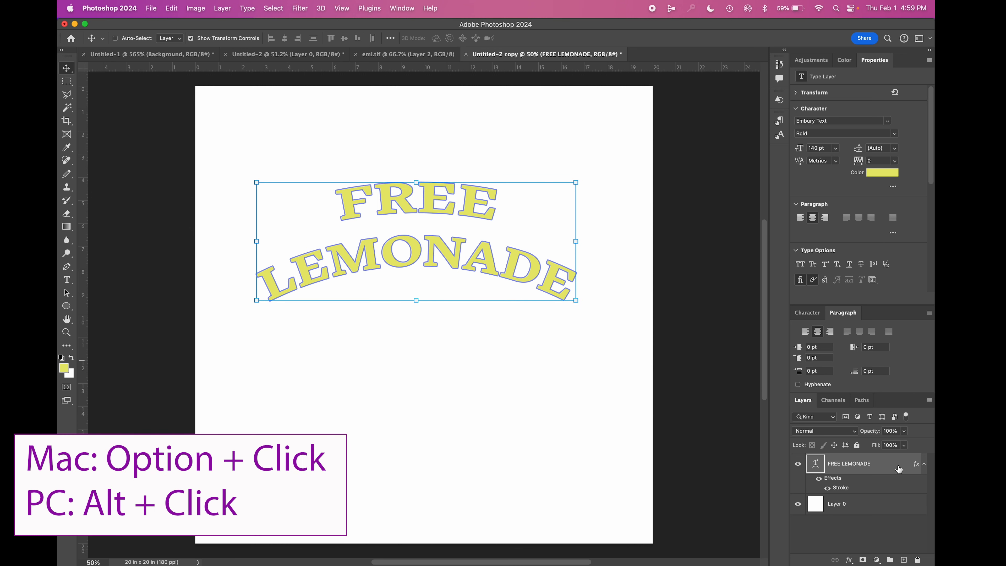
Step: Duplicate the FREE LEMONADE text layer directly beneath the original and rename the copy 2
{"action": "left_click_drag", "start_coordinate": [898, 469], "coordinate": [891, 492]}
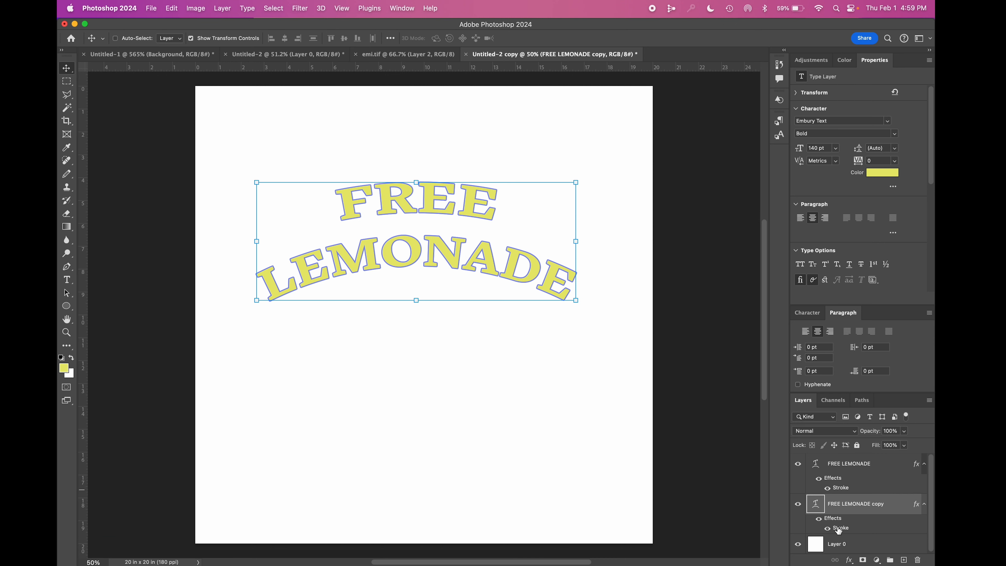
{"action": "double_click", "coordinate": [872, 505]}
{"action": "type", "text": "2"}
{"action": "key", "text": "Return"}
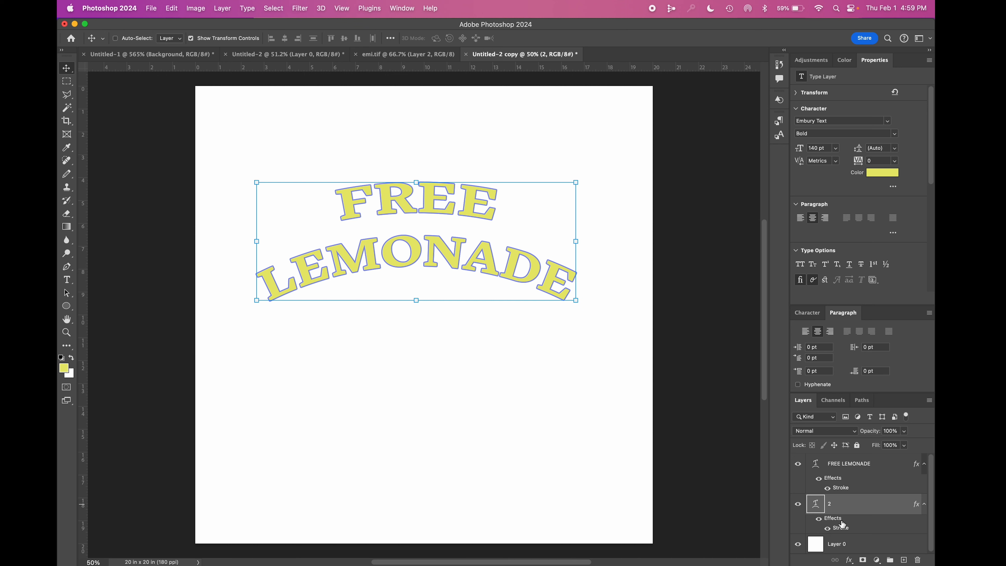
Step: Hide the original FREE LEMONADE layer and toggle layer 2's stroke effect off and back on
{"action": "left_click", "coordinate": [800, 466]}
{"action": "left_click", "coordinate": [827, 527]}
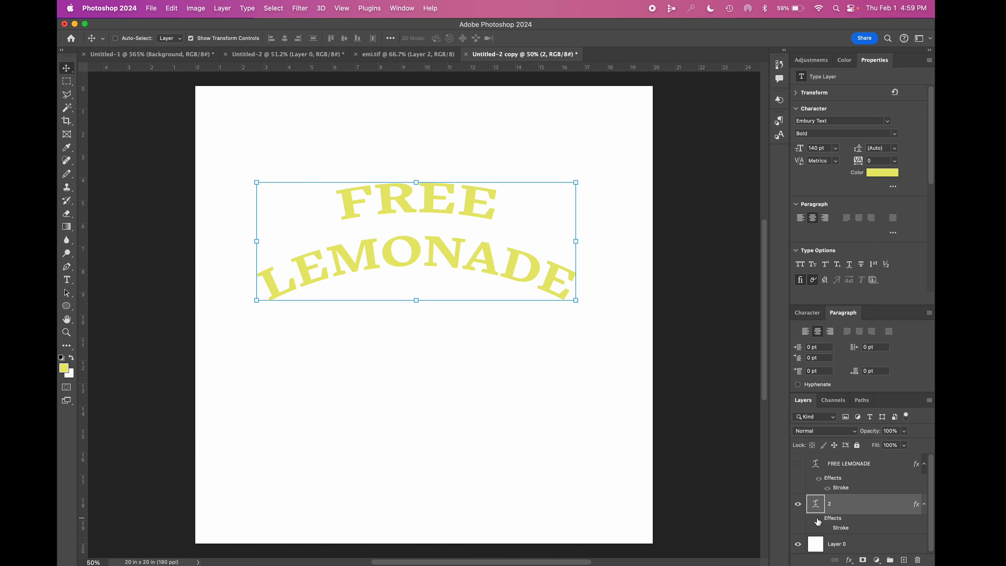
{"action": "left_click", "coordinate": [828, 528]}
Step: Change the stroke color of layer 2 to a strong blue, 2c44fa
{"action": "double_click", "coordinate": [866, 506]}
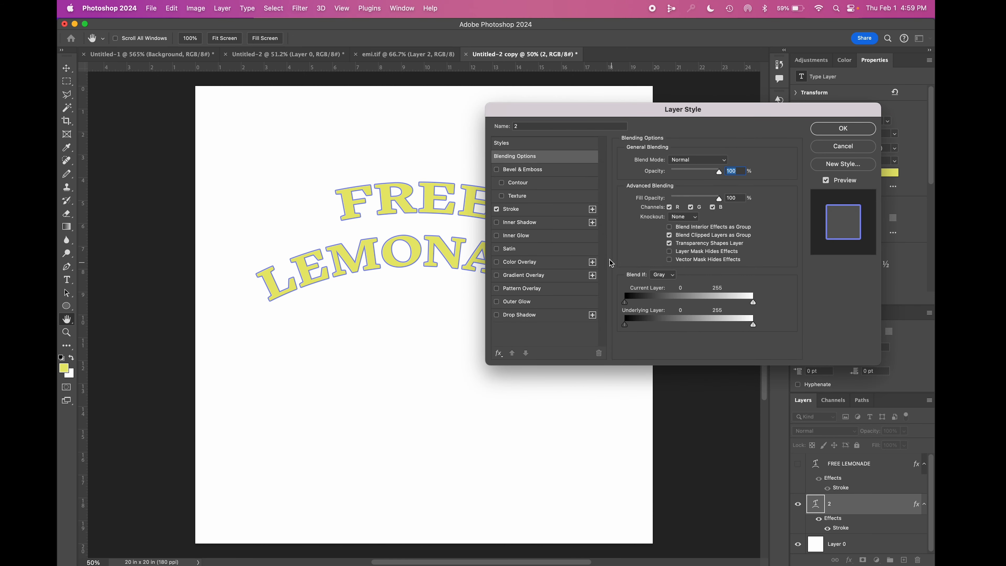
{"action": "left_click", "coordinate": [545, 212]}
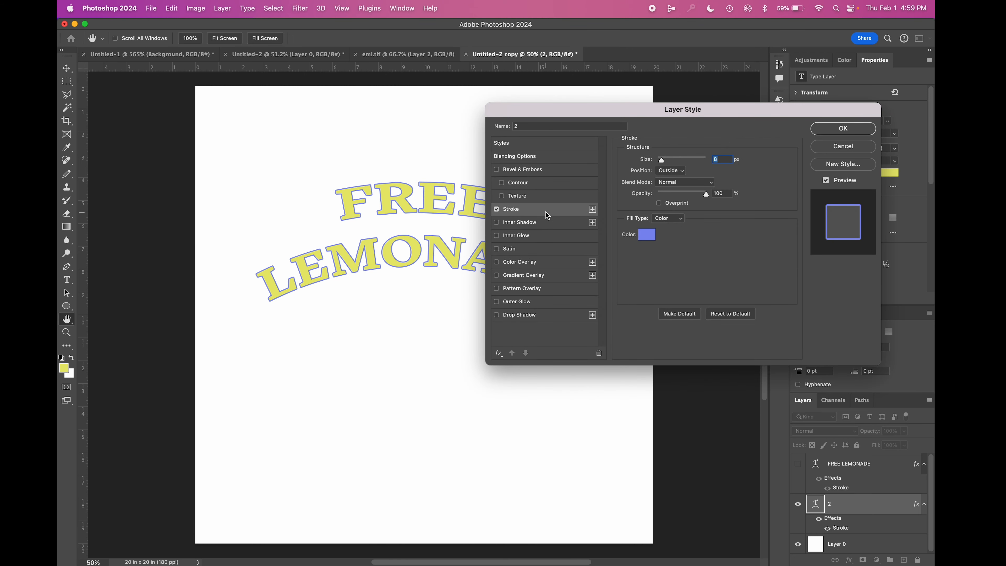
{"action": "left_click", "coordinate": [646, 235]}
{"action": "left_click", "coordinate": [467, 408]}
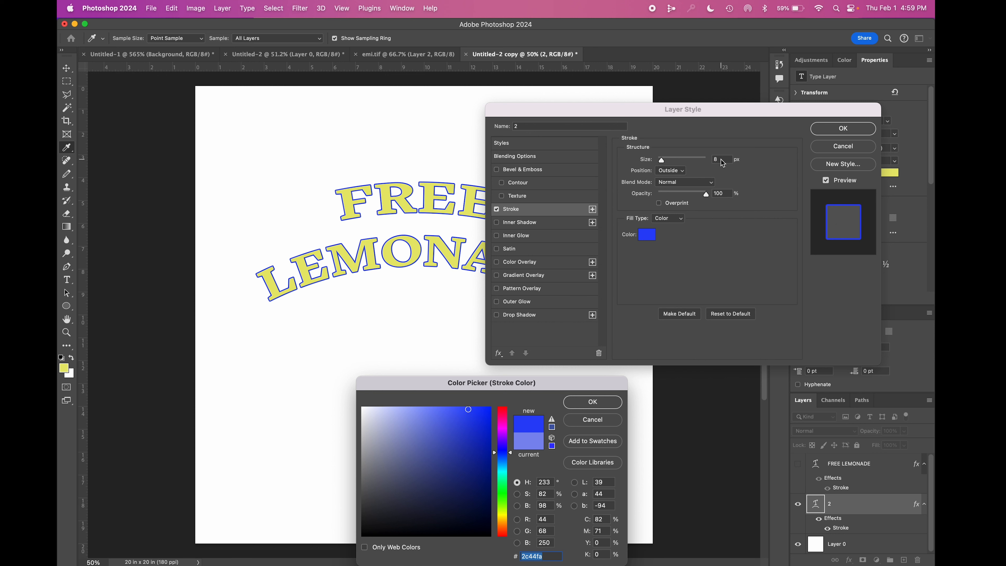
{"action": "left_click", "coordinate": [616, 401]}
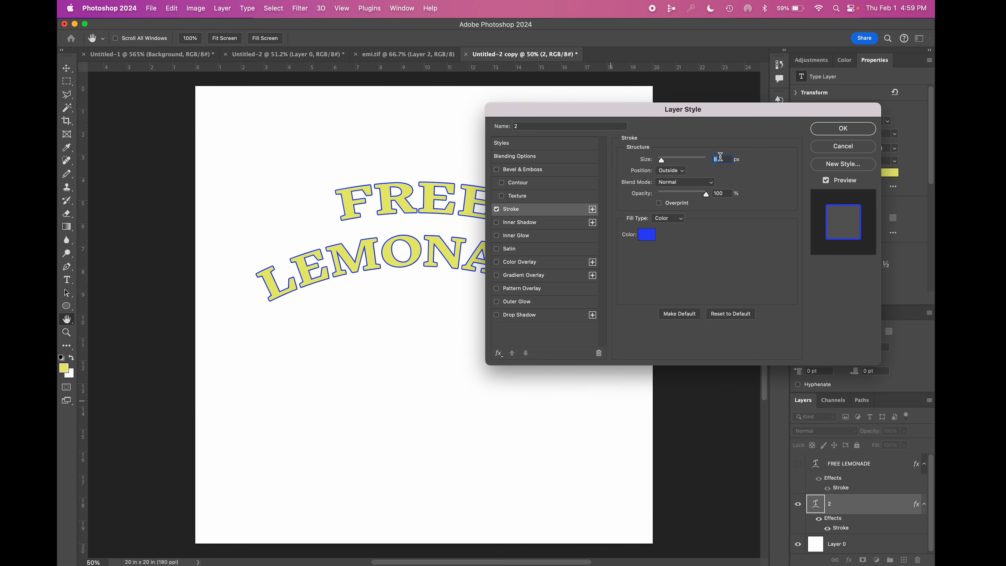
Step: Set layer 2's stroke size to 25 px and apply the layer style
{"action": "key", "text": "Up"}
{"action": "key", "text": "Up"}
{"action": "key", "text": "Up"}
{"action": "key", "text": "Up"}
{"action": "key", "text": "Up"}
{"action": "key", "text": "Up"}
{"action": "key", "text": "Up"}
{"action": "key", "text": "Up"}
{"action": "key", "text": "Up"}
{"action": "key", "text": "Up"}
{"action": "key", "text": "Up"}
{"action": "key", "text": "Up"}
{"action": "key", "text": "Up"}
{"action": "key", "text": "Up"}
{"action": "key", "text": "Up"}
{"action": "key", "text": "Up"}
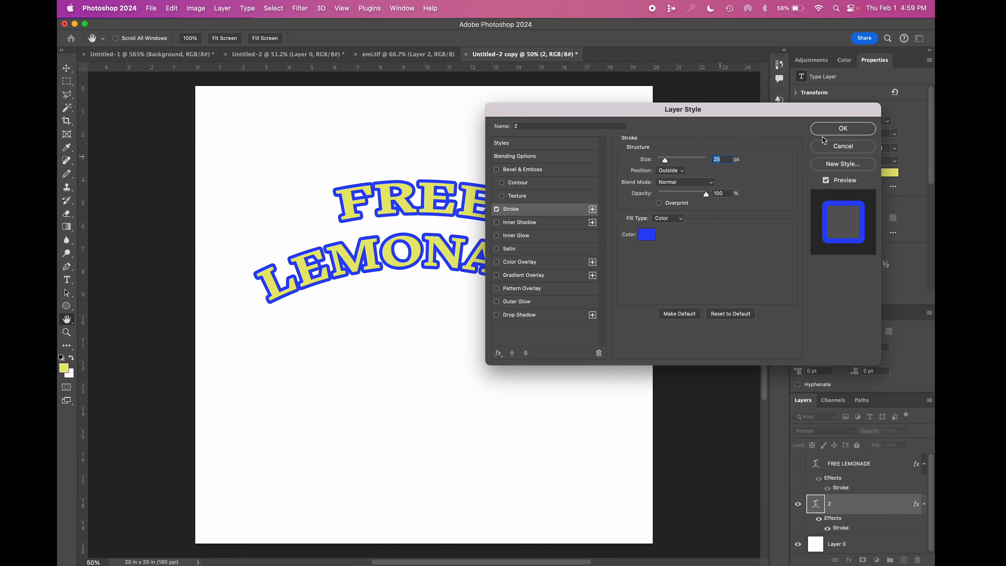
{"action": "left_click", "coordinate": [842, 129]}
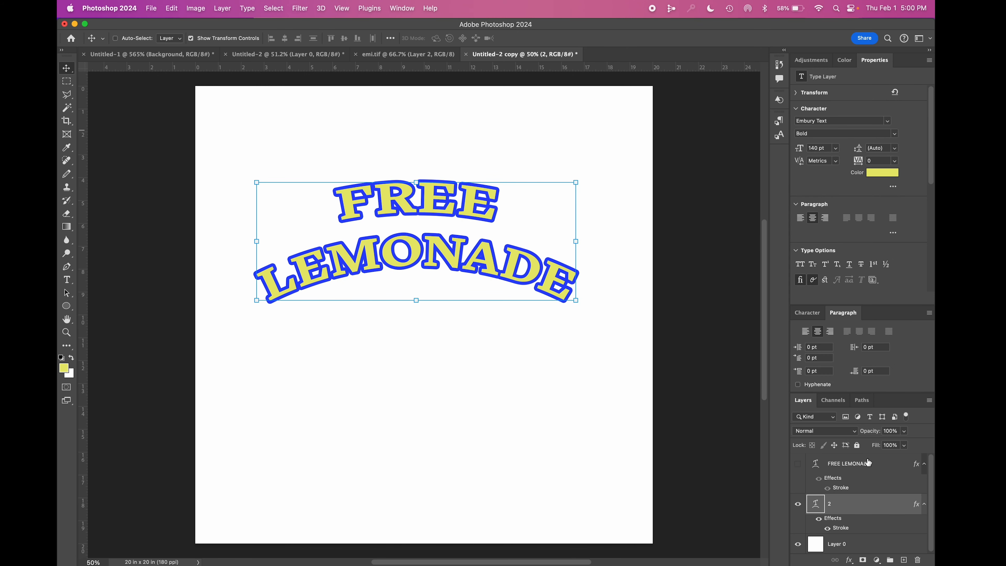
Step: Show the original FREE LEMONADE layer again, enlarge the layer list, and compare the lettering with and without that layer
{"action": "left_click", "coordinate": [798, 467]}
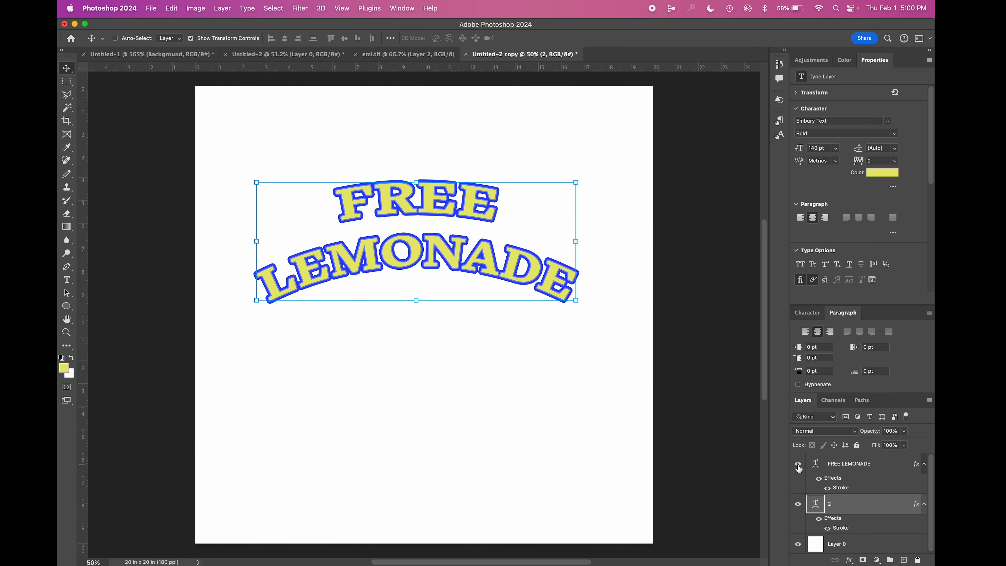
{"action": "scroll", "coordinate": [478, 245], "scroll_direction": "up", "scroll_amount": 8}
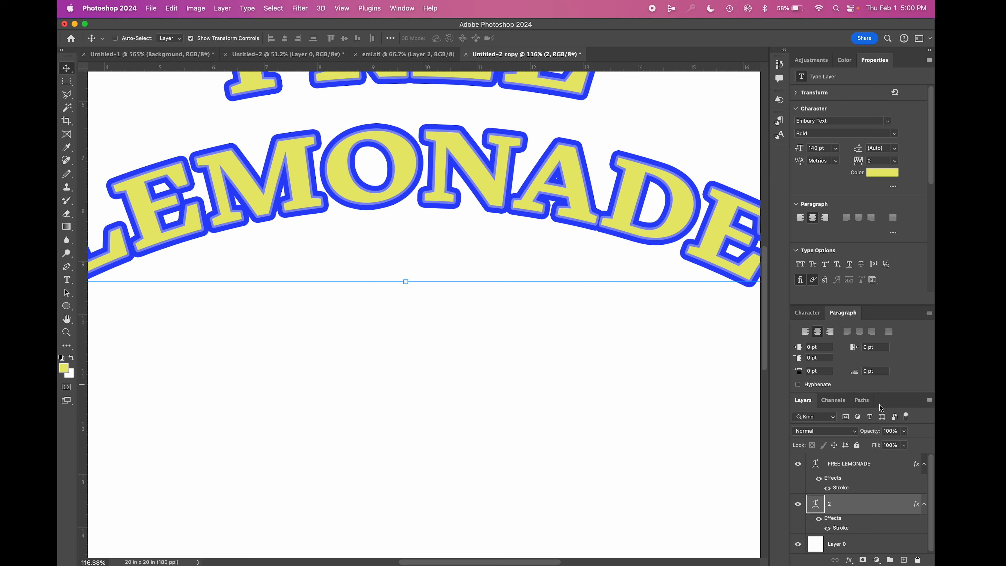
{"action": "left_click_drag", "start_coordinate": [882, 390], "coordinate": [880, 264]}
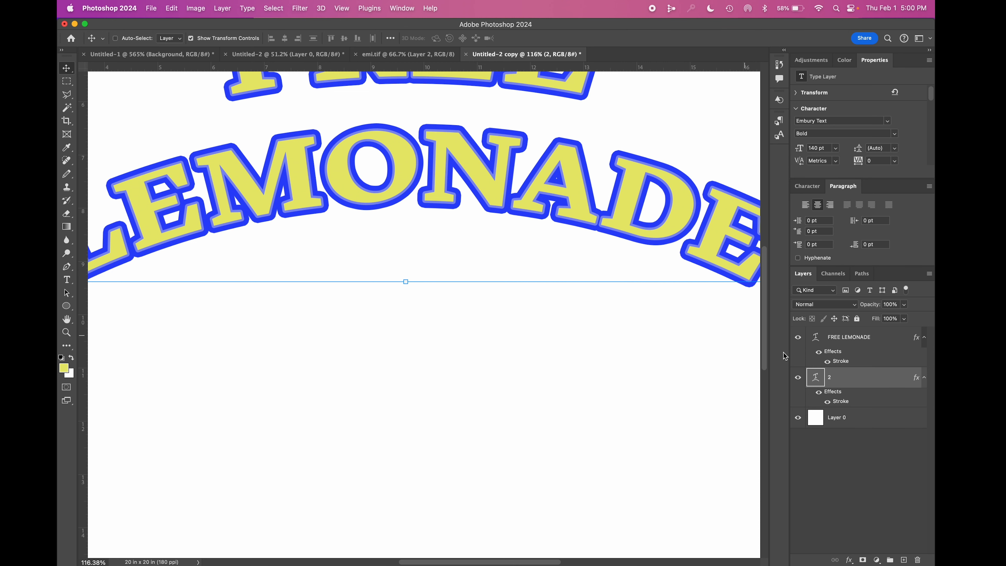
{"action": "left_click", "coordinate": [798, 338]}
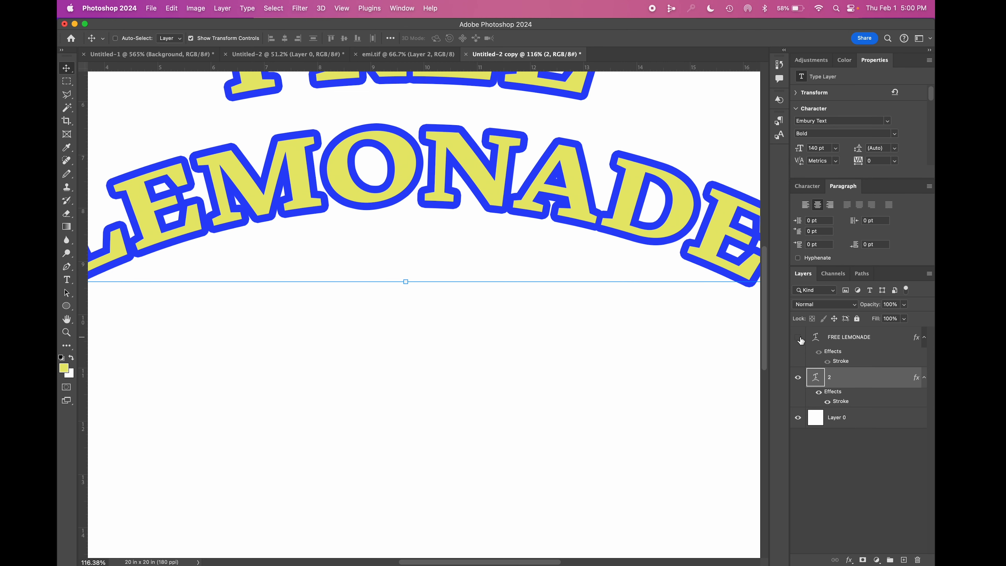
{"action": "left_click", "coordinate": [799, 338]}
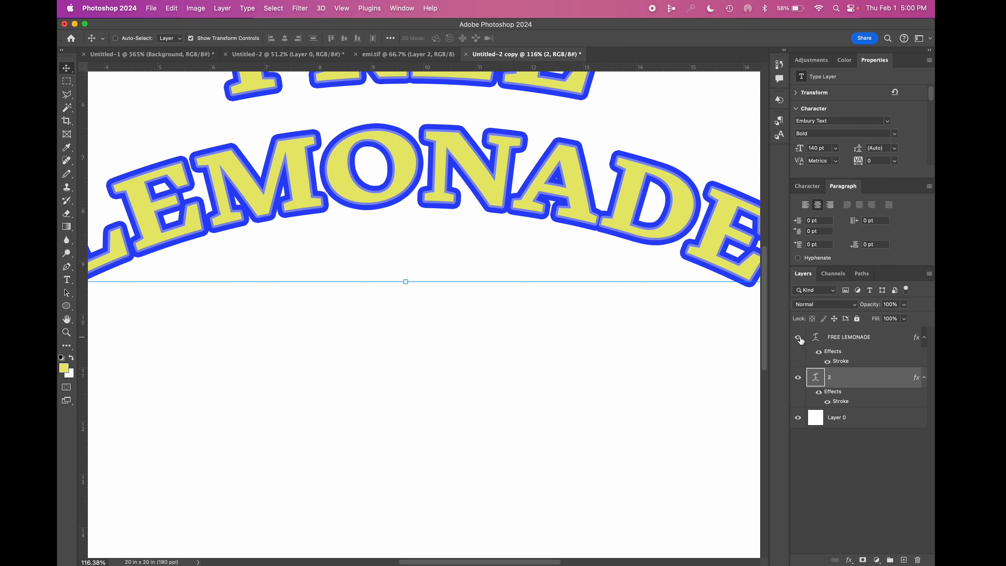
{"action": "key", "text": "super+0"}
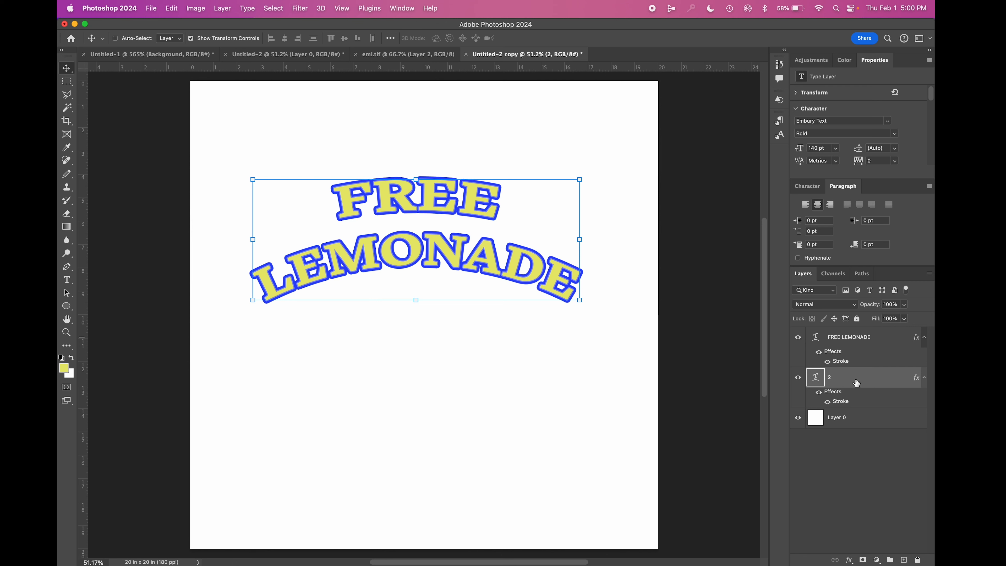
Step: Duplicate layer 2 directly beneath itself and change the copy's stroke color to a bright orange
{"action": "left_click_drag", "start_coordinate": [857, 382], "coordinate": [851, 407], "text": "alt"}
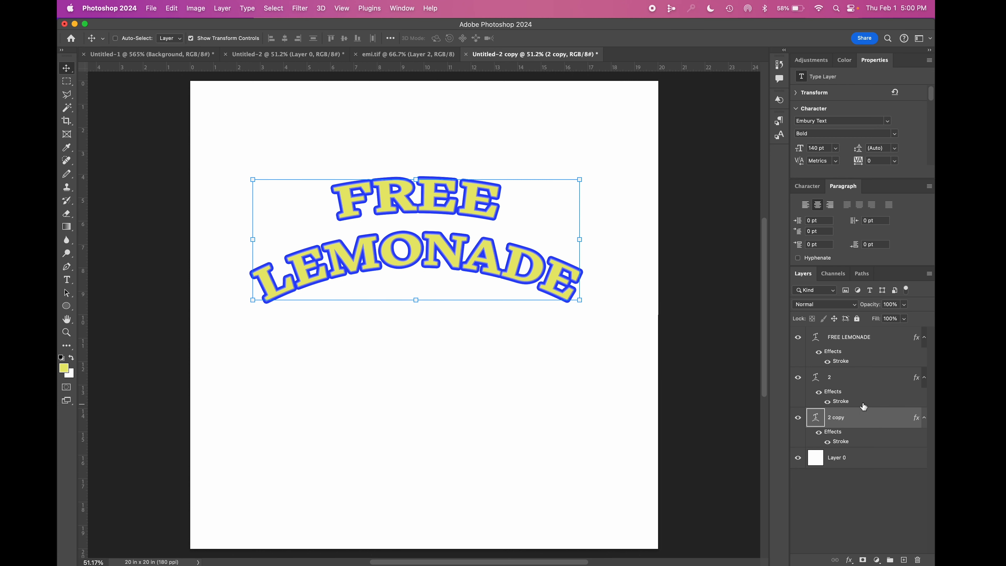
{"action": "double_click", "coordinate": [858, 422]}
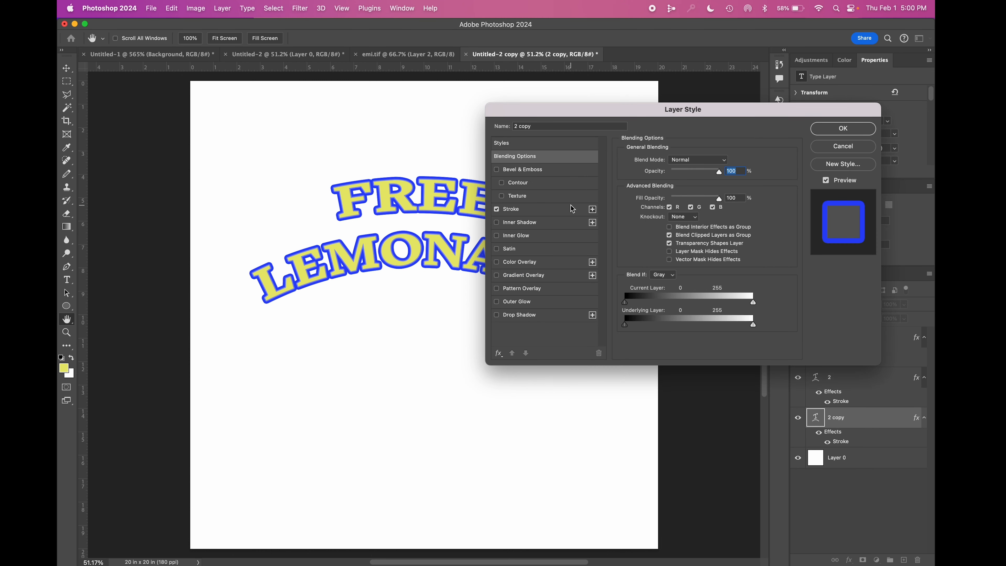
{"action": "left_click", "coordinate": [563, 208]}
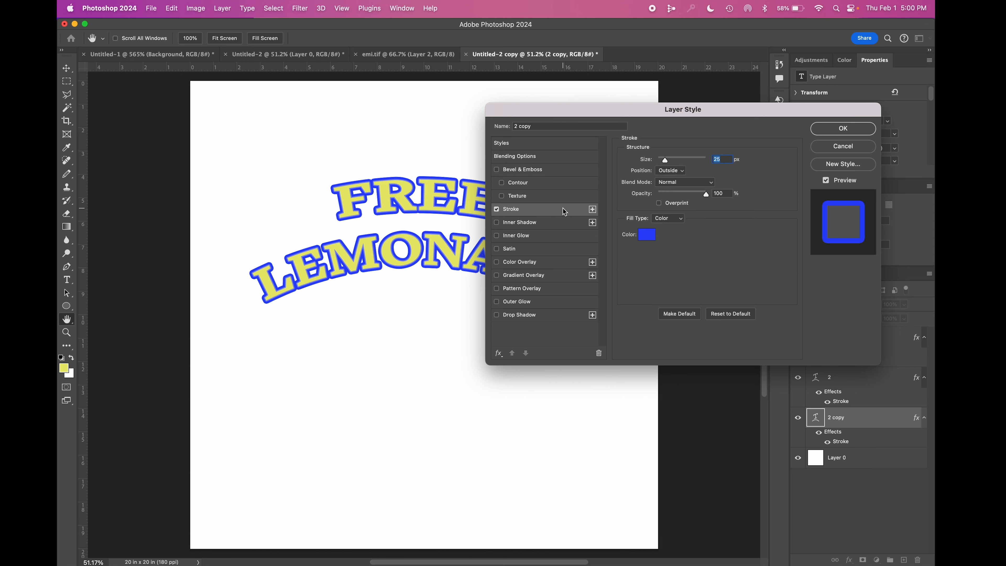
{"action": "left_click", "coordinate": [645, 237]}
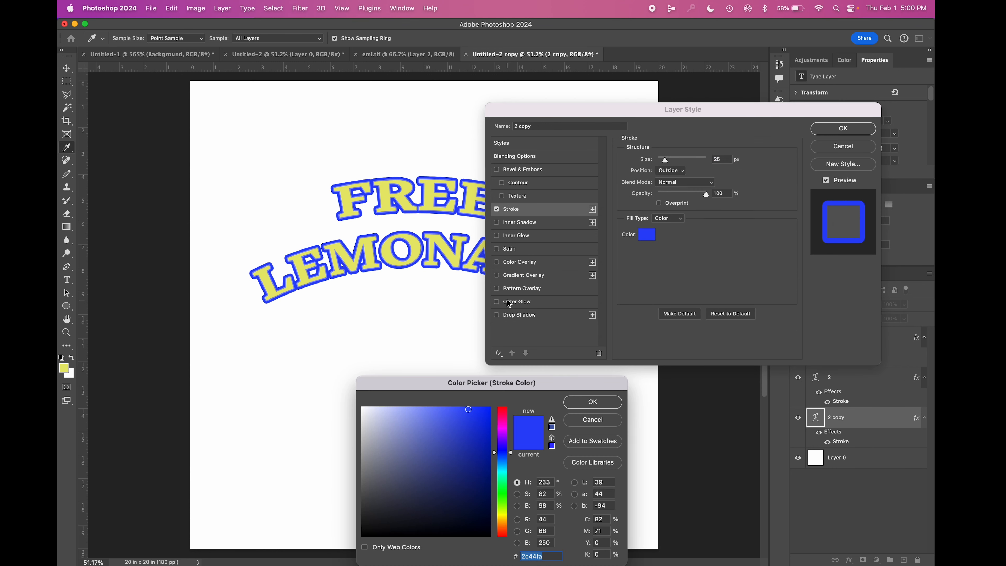
{"action": "left_click", "coordinate": [457, 263]}
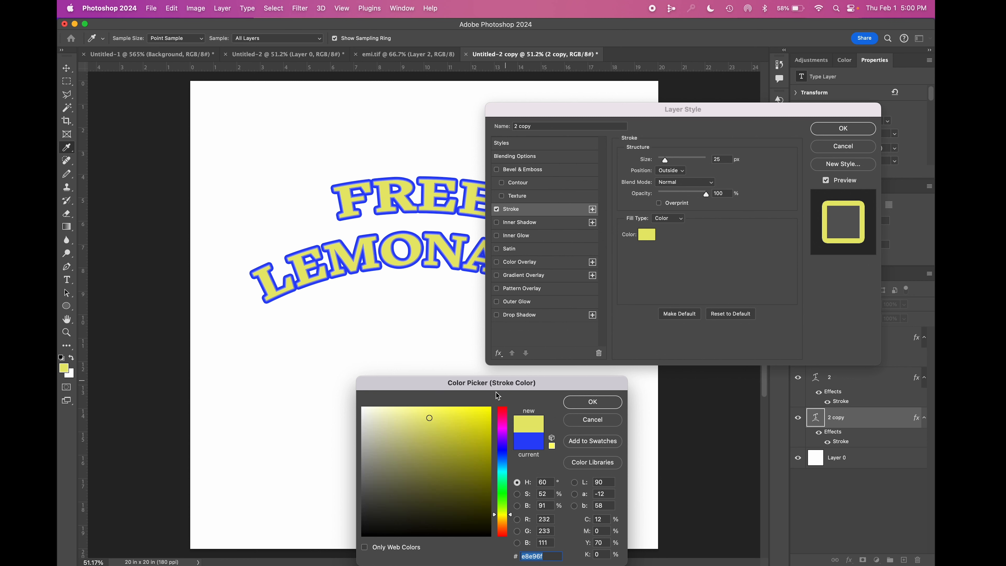
{"action": "left_click", "coordinate": [501, 521]}
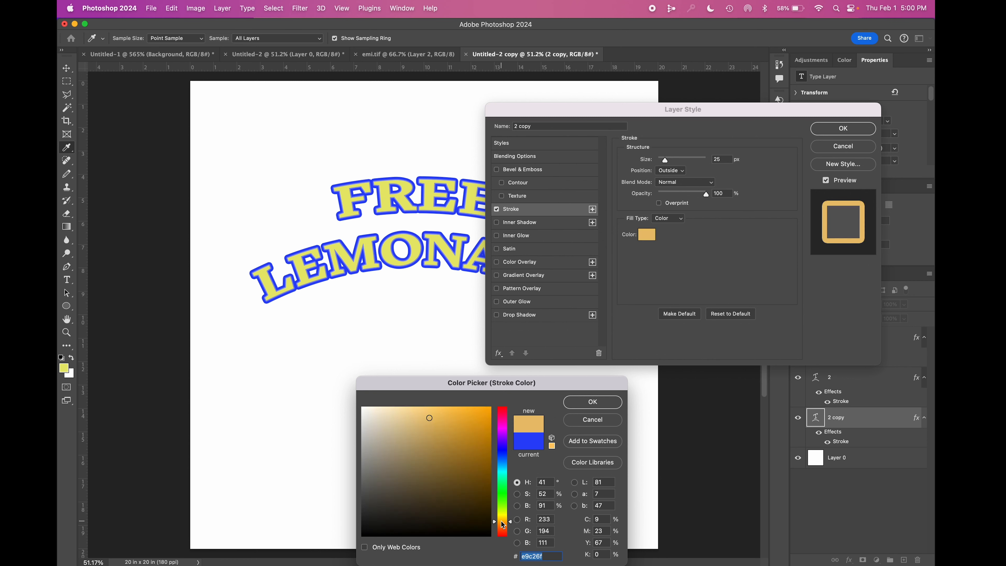
{"action": "left_click_drag", "start_coordinate": [478, 443], "coordinate": [475, 434]}
{"action": "left_click", "coordinate": [482, 409]}
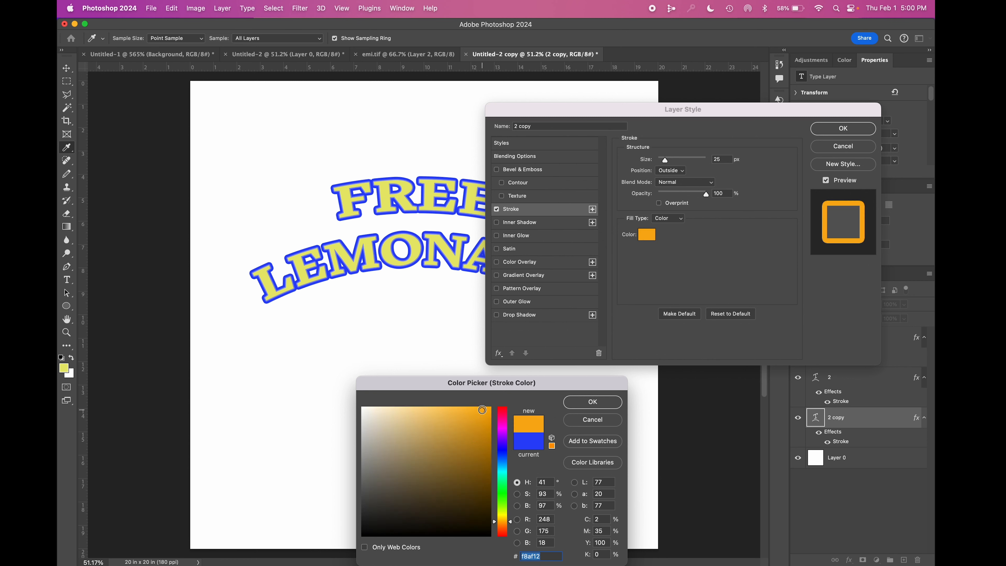
{"action": "left_click", "coordinate": [574, 403]}
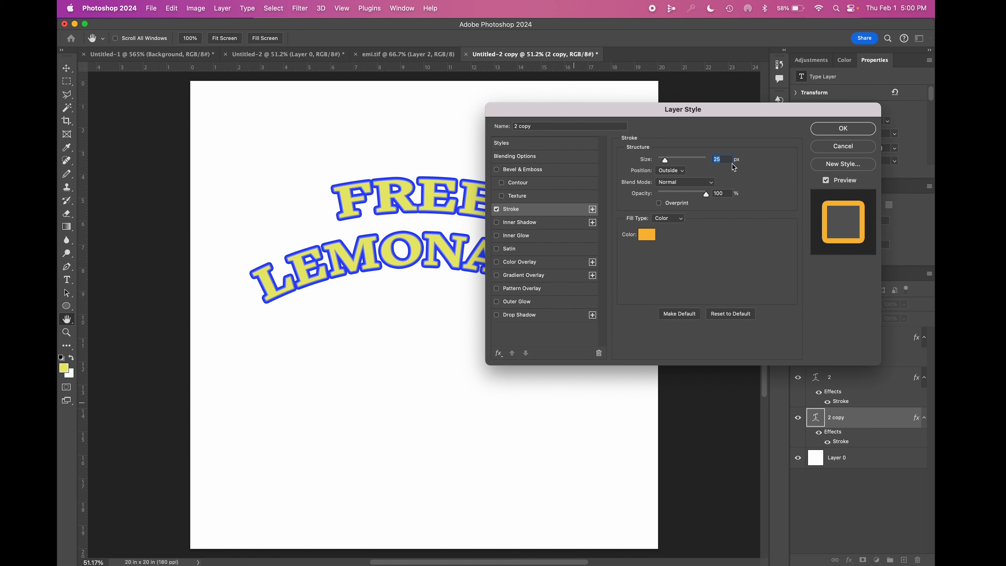
Step: Increase the orange stroke's size to 54 px and apply the layer style
{"action": "key", "text": "Up"}
{"action": "key", "text": "Up"}
{"action": "key", "text": "Up"}
{"action": "key", "text": "Up"}
{"action": "key", "text": "Up"}
{"action": "key", "text": "Up"}
{"action": "key", "text": "Up"}
{"action": "key", "text": "Up"}
{"action": "key", "text": "Up"}
{"action": "key", "text": "Up"}
{"action": "key", "text": "Up"}
{"action": "key", "text": "Up"}
{"action": "key", "text": "Up"}
{"action": "key", "text": "Up"}
{"action": "key", "text": "Up"}
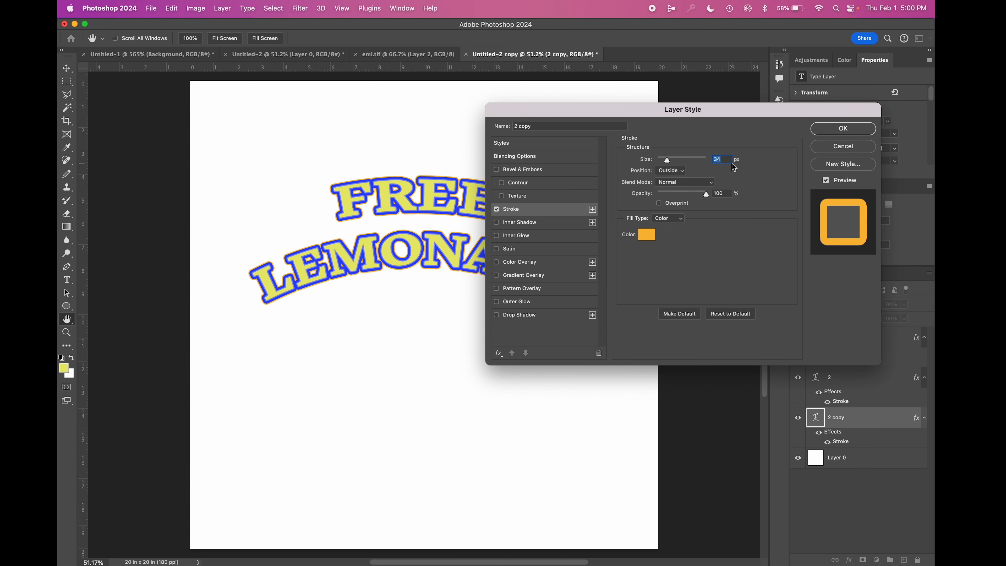
{"action": "key", "text": "Up"}
{"action": "key", "text": "Up"}
{"action": "key", "text": "Up"}
{"action": "key", "text": "Up"}
{"action": "key", "text": "Up"}
{"action": "key", "text": "Up"}
{"action": "key", "text": "Up"}
{"action": "key", "text": "Up"}
{"action": "key", "text": "Up"}
{"action": "key", "text": "Up"}
{"action": "key", "text": "Up"}
{"action": "key", "text": "Up"}
{"action": "key", "text": "Up"}
{"action": "key", "text": "Up"}
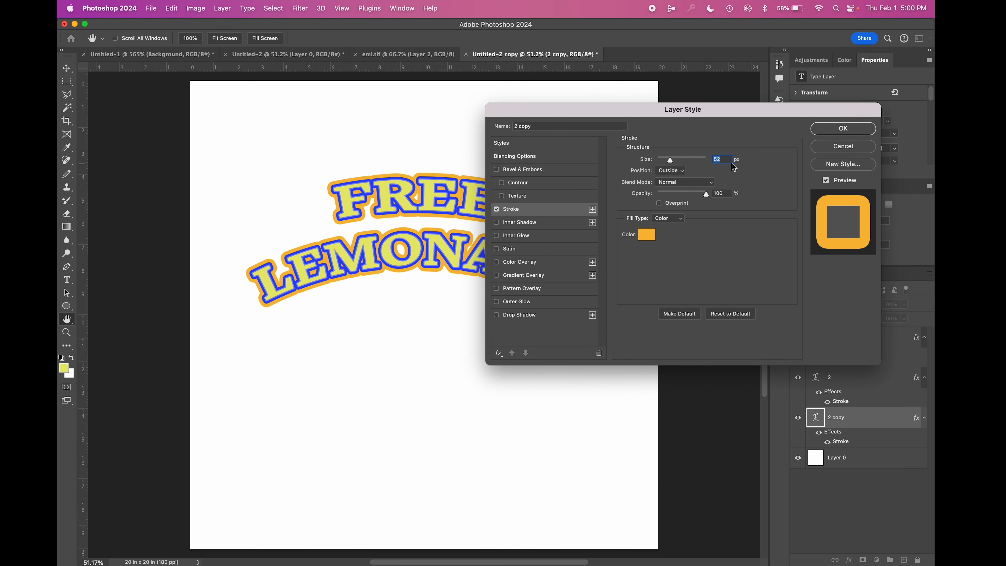
{"action": "left_click", "coordinate": [830, 129]}
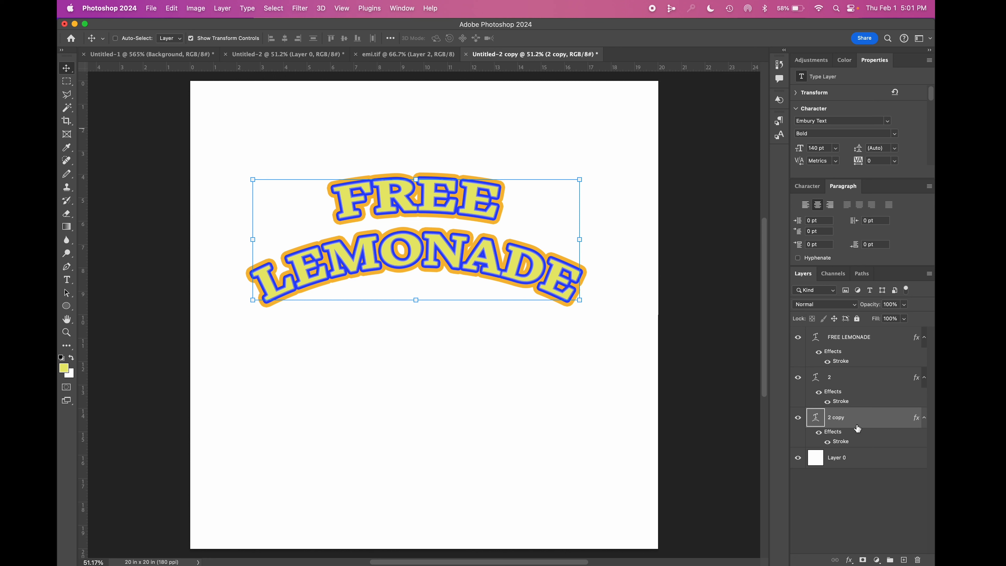
Step: Rename the orange-stroked text layer as 3
{"action": "double_click", "coordinate": [842, 417]}
{"action": "type", "text": "3"}
{"action": "key", "text": "Return"}
Step: Duplicate layer 3 directly beneath itself and rename the copy 4
{"action": "left_click_drag", "start_coordinate": [861, 424], "coordinate": [846, 459]}
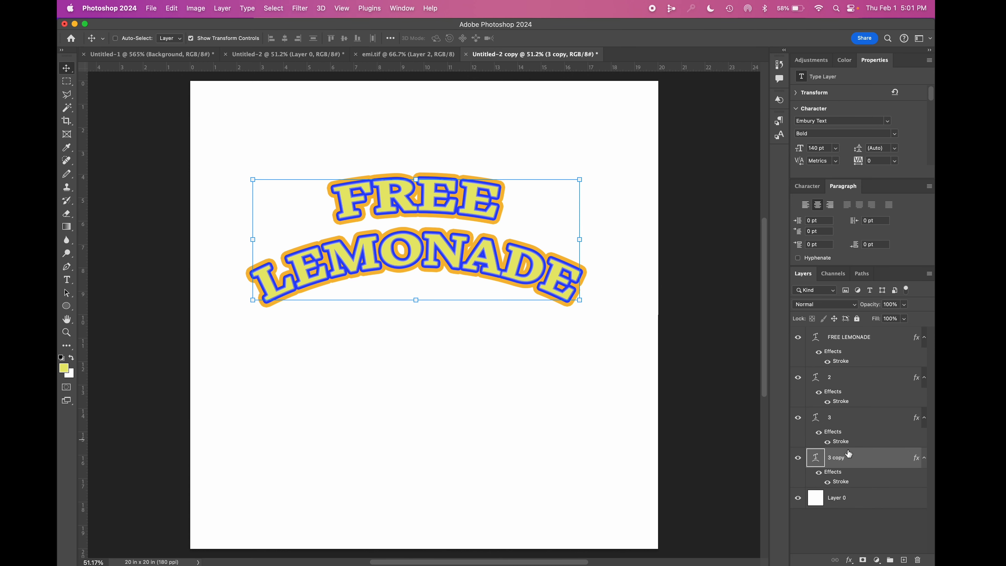
{"action": "double_click", "coordinate": [840, 458]}
{"action": "type", "text": "4"}
{"action": "key", "text": "Return"}
Step: Change the stroke color of layer 4 to hot pink, f837b2
{"action": "double_click", "coordinate": [871, 465]}
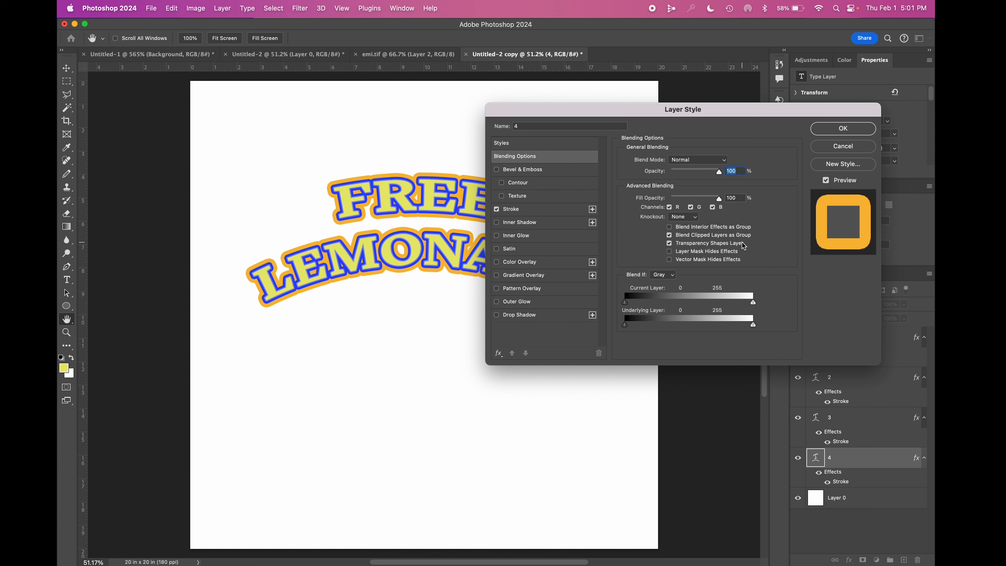
{"action": "left_click", "coordinate": [549, 211]}
{"action": "left_click", "coordinate": [640, 237]}
{"action": "left_click", "coordinate": [502, 422]}
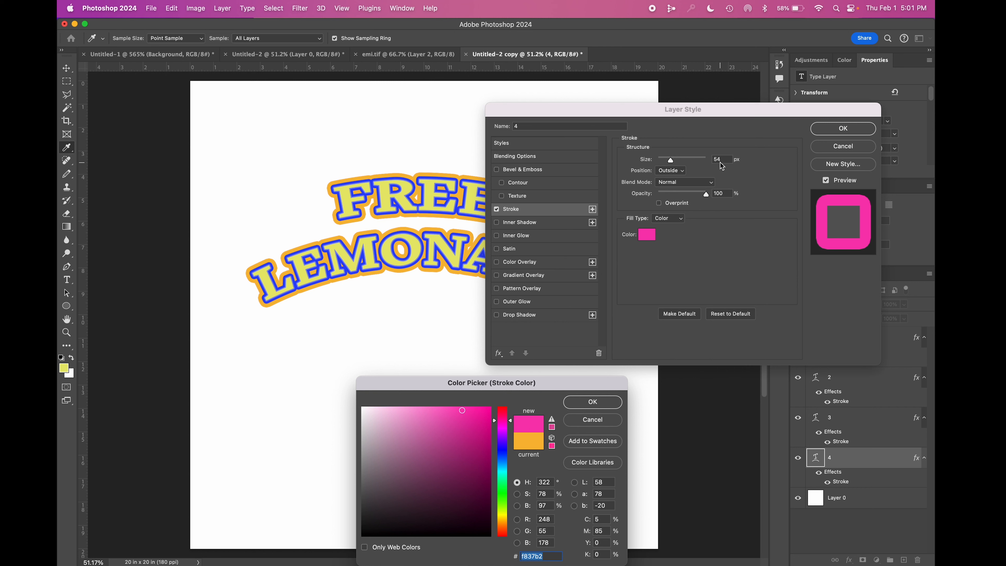
{"action": "key", "text": "Return"}
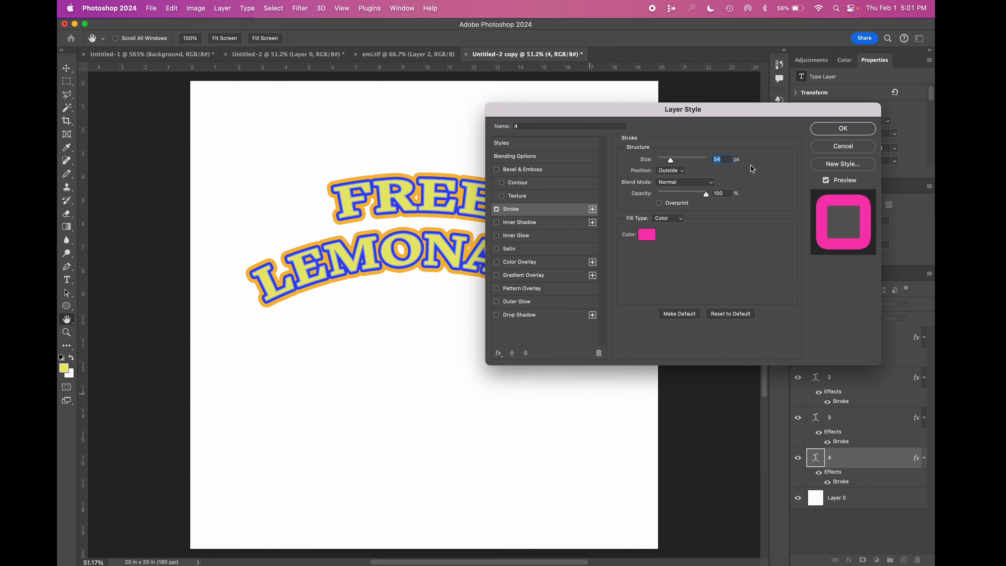
Step: Increase the pink stroke's size to 68 px and apply the layer style
{"action": "key", "text": "Up"}
{"action": "key", "text": "Up"}
{"action": "key", "text": "Up"}
{"action": "key", "text": "Up"}
{"action": "key", "text": "Up"}
{"action": "key", "text": "Up"}
{"action": "key", "text": "Up"}
{"action": "key", "text": "Up"}
{"action": "key", "text": "Up"}
{"action": "key", "text": "Up"}
{"action": "key", "text": "Up"}
{"action": "key", "text": "Up"}
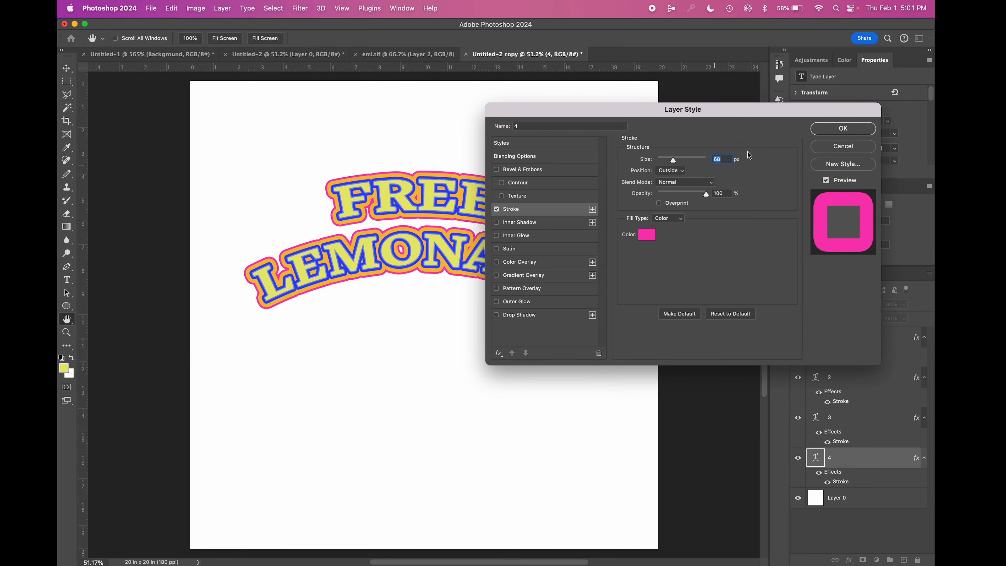
{"action": "left_click", "coordinate": [831, 132]}
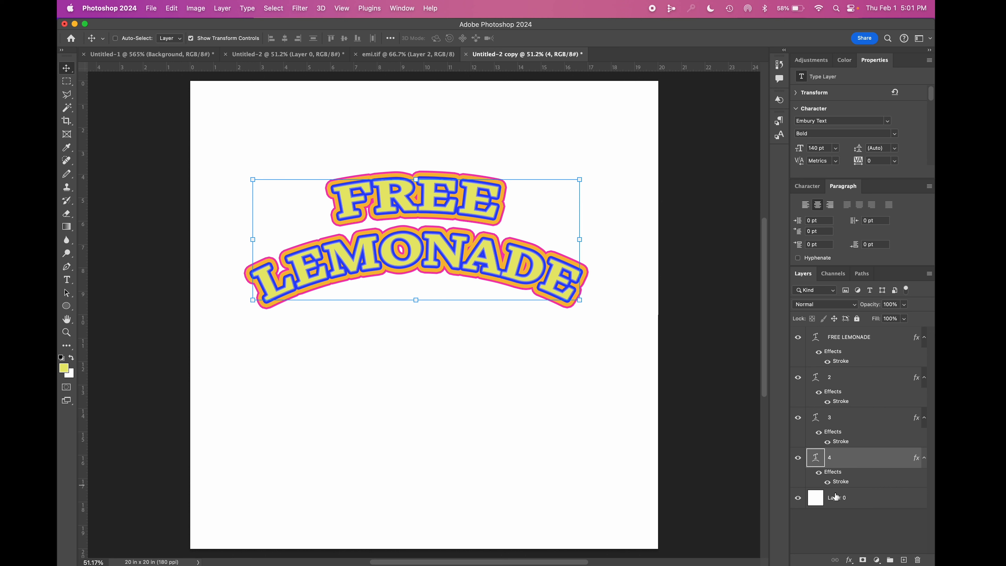
Step: Fill the white background Layer 0 with light blue, adecf2
{"action": "double_click", "coordinate": [862, 504]}
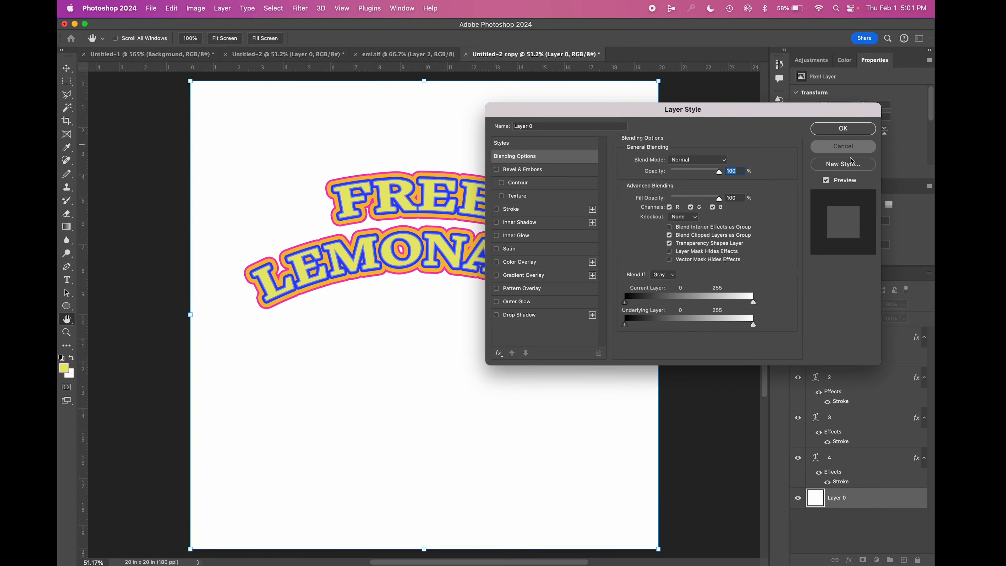
{"action": "left_click", "coordinate": [847, 148]}
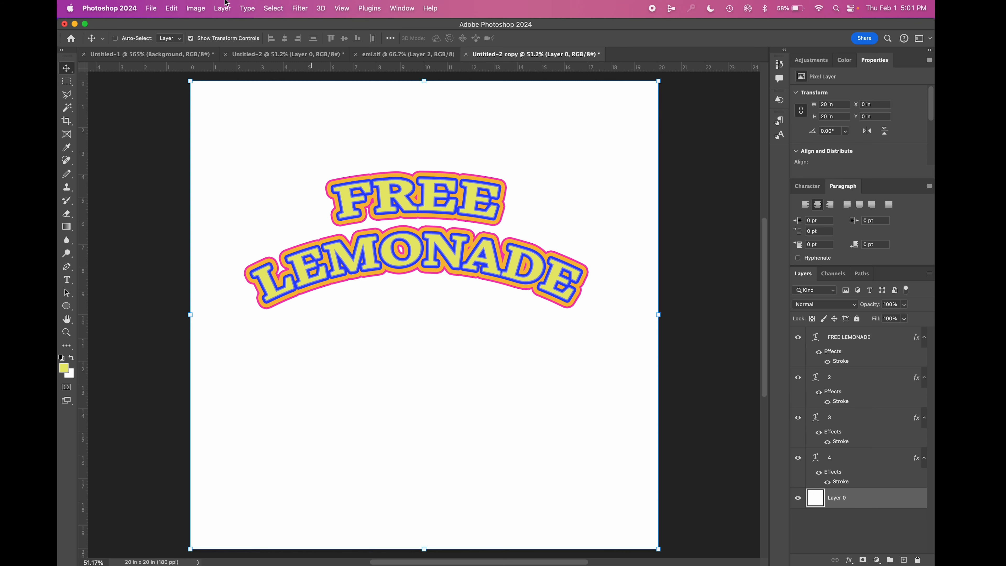
{"action": "left_click", "coordinate": [195, 8]}
{"action": "mouse_move", "coordinate": [172, 8]}
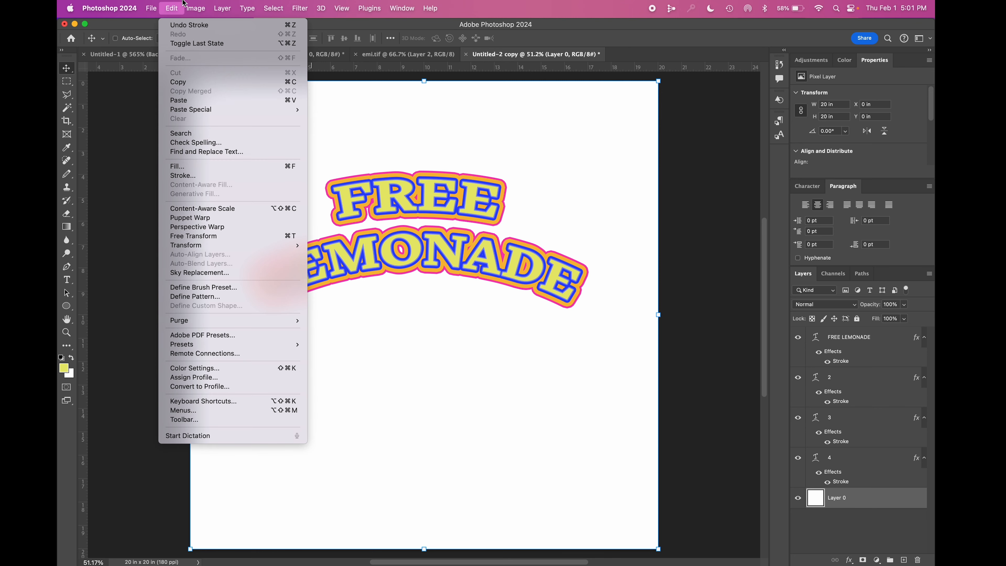
{"action": "left_click", "coordinate": [184, 167]}
{"action": "left_click", "coordinate": [527, 232]}
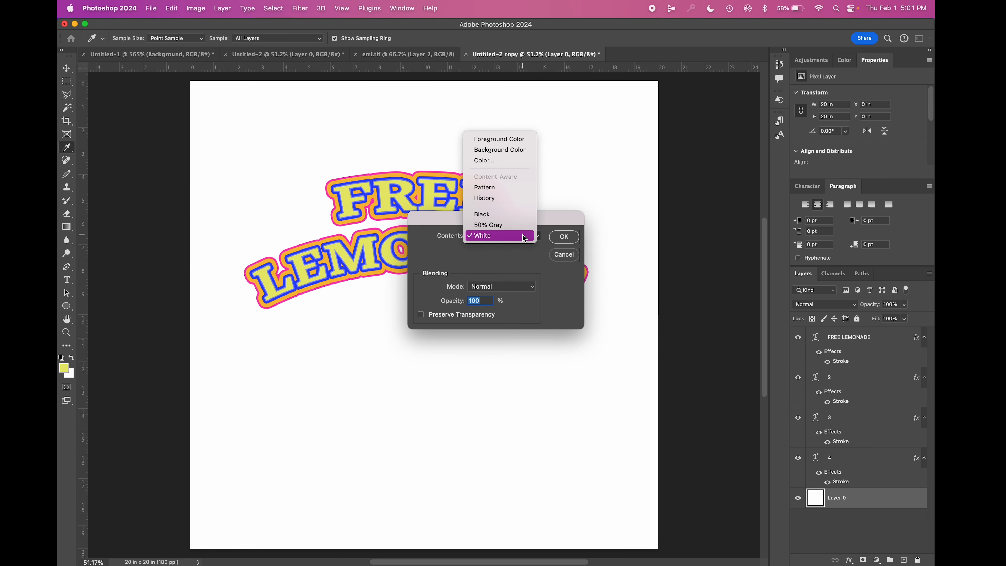
{"action": "left_click", "coordinate": [492, 160]}
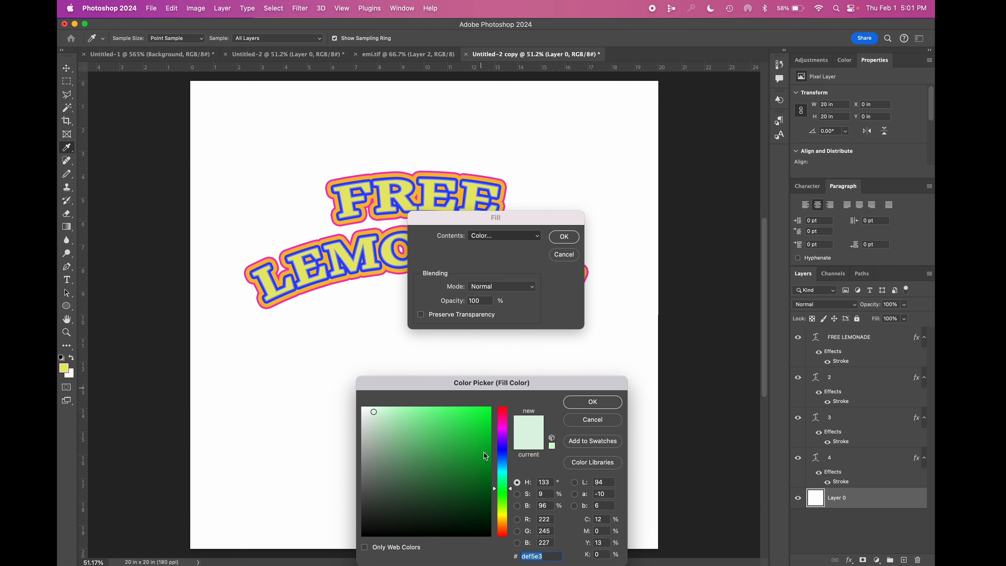
{"action": "left_click", "coordinate": [503, 480]}
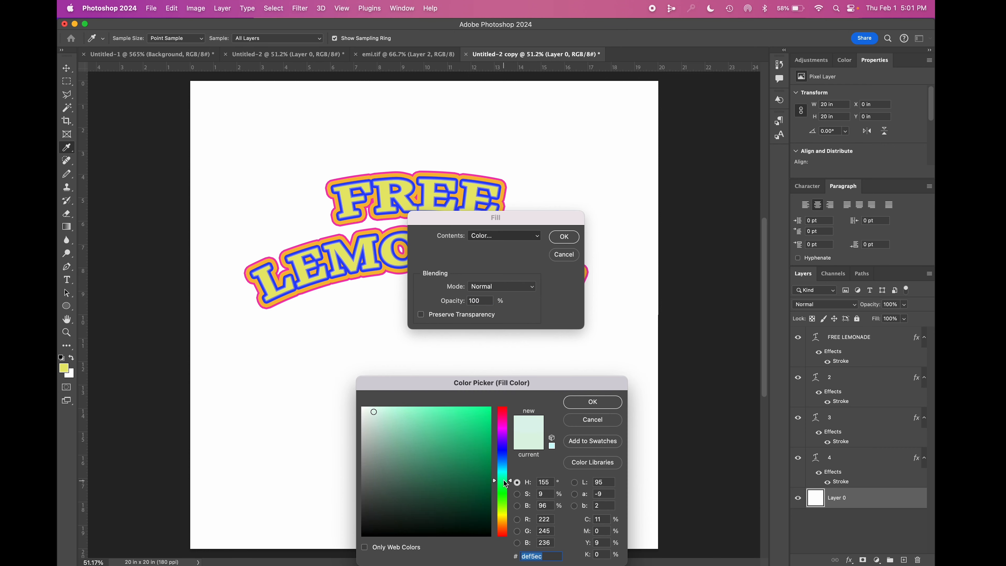
{"action": "left_click_drag", "start_coordinate": [506, 481], "coordinate": [505, 470]}
{"action": "left_click", "coordinate": [398, 414]}
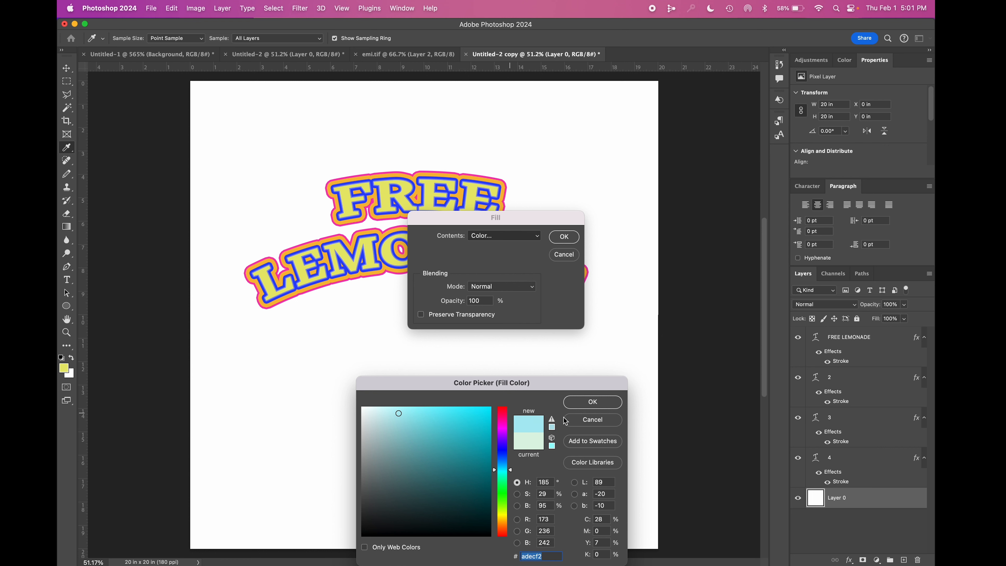
{"action": "left_click", "coordinate": [604, 407]}
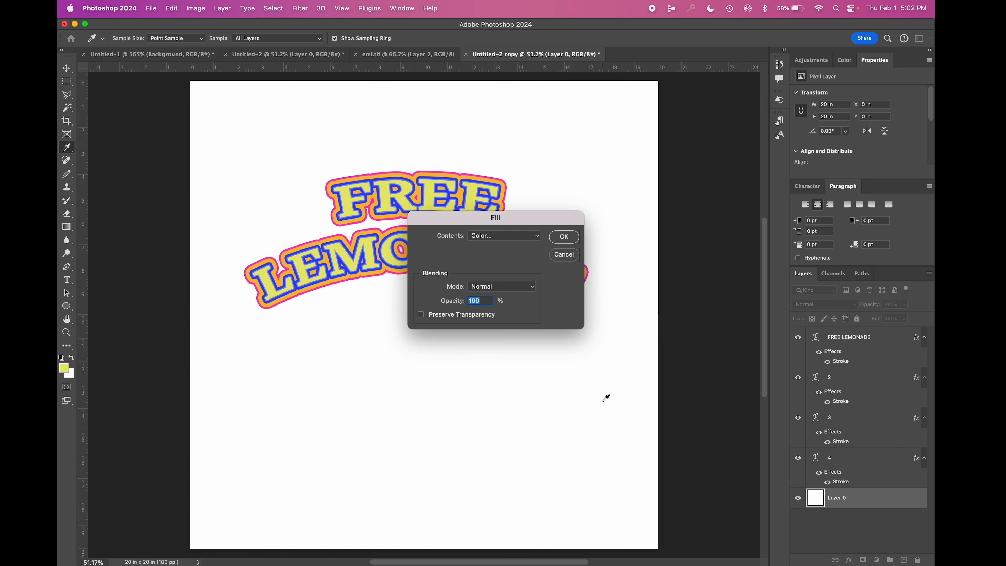
{"action": "left_click", "coordinate": [562, 238]}
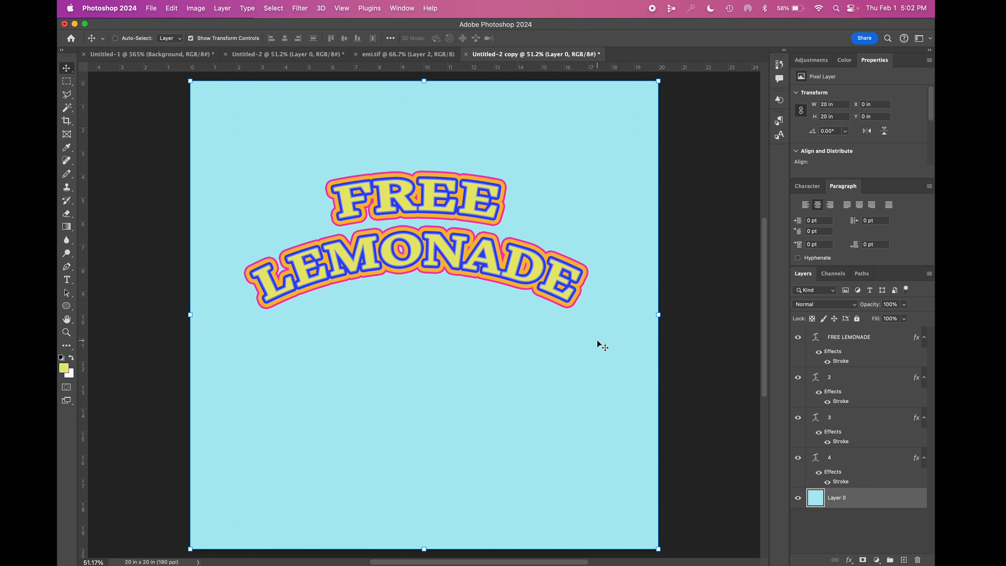
Step: Crop the image to a rectangular marquee about 19.19 by 8.63 in around the FREE LEMONADE text
{"action": "left_click", "coordinate": [66, 82]}
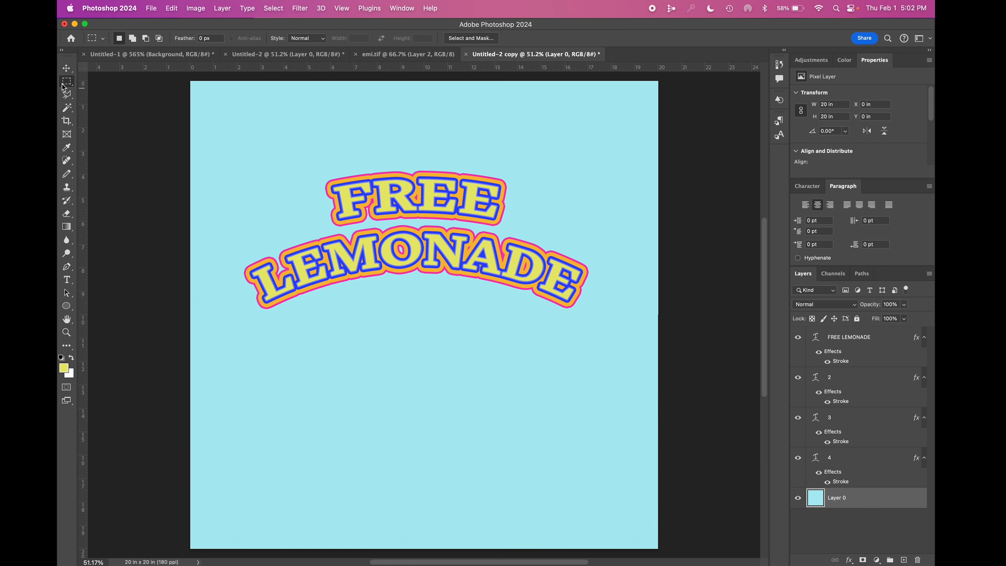
{"action": "right_click", "coordinate": [73, 88]}
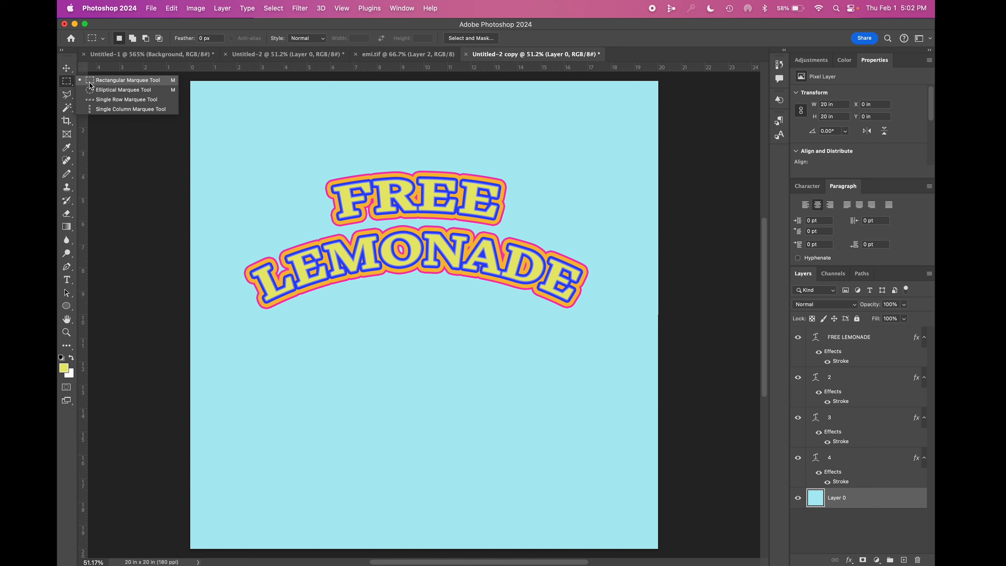
{"action": "left_click", "coordinate": [111, 80]}
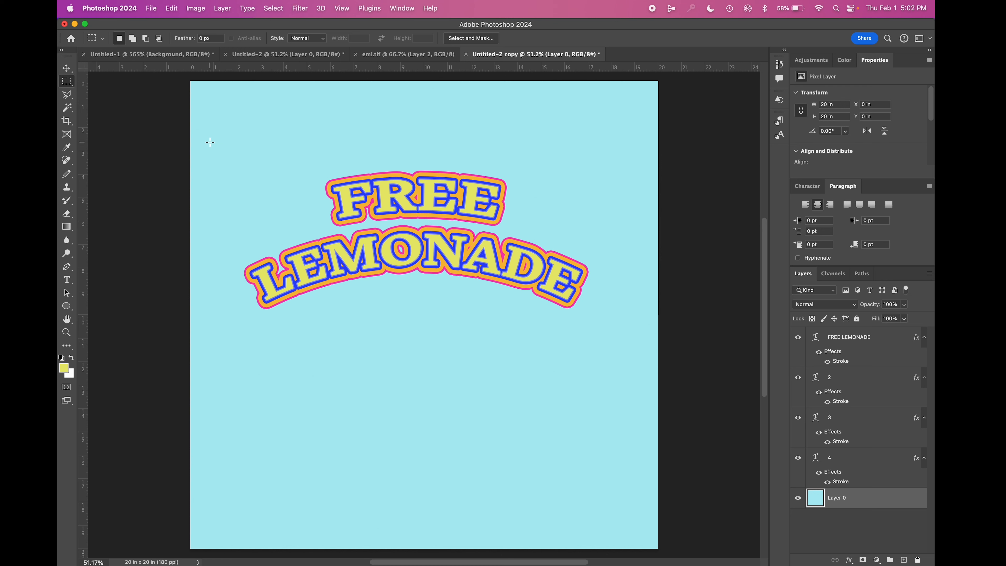
{"action": "left_click_drag", "start_coordinate": [197, 141], "coordinate": [645, 343]}
{"action": "left_click", "coordinate": [206, 8]}
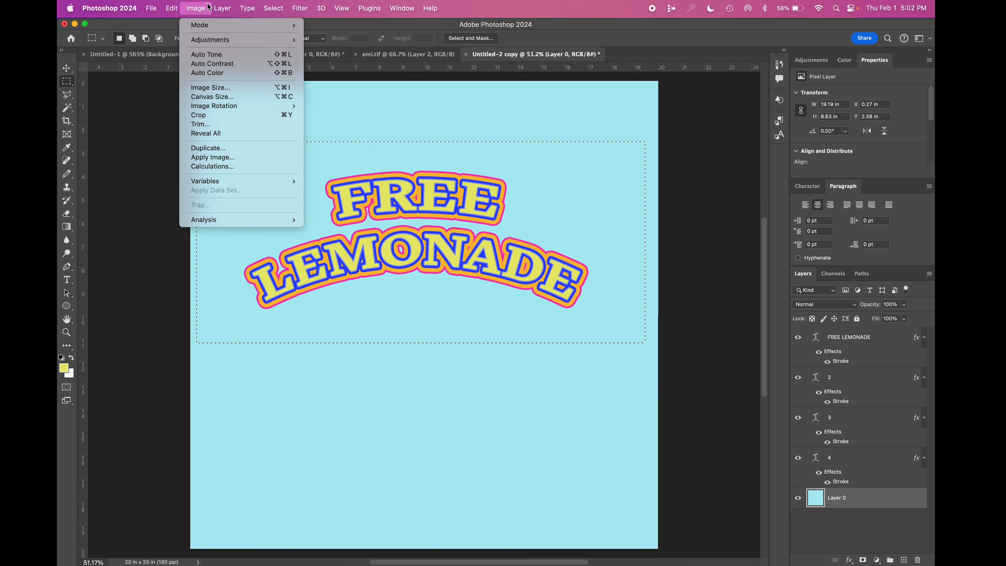
{"action": "left_click", "coordinate": [199, 115]}
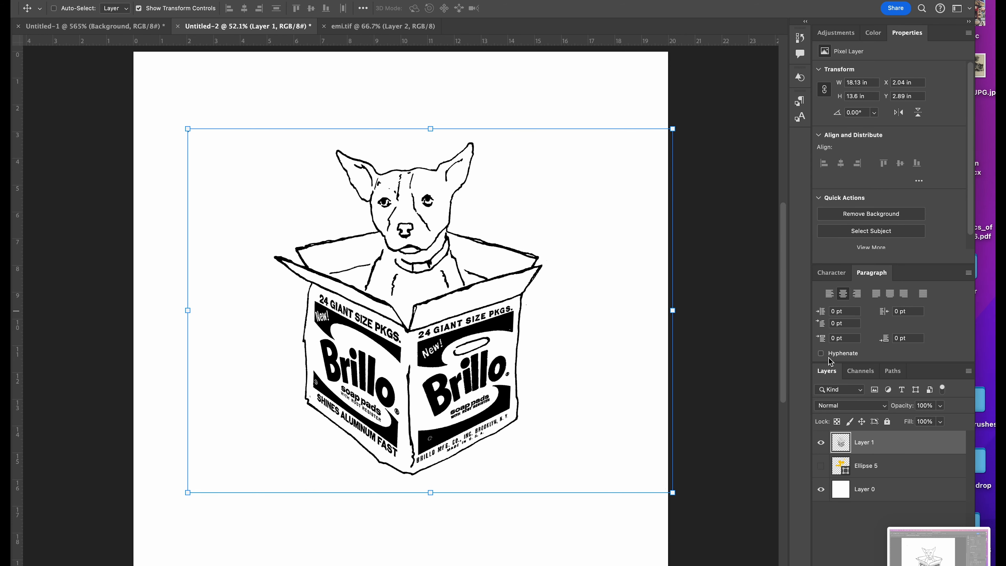
Step: In the dog drawing document, toggle Layer 1, Ellipse 5 and Layer 0 to examine their contents, leaving only Ellipse 5 hidden
{"action": "left_click", "coordinate": [821, 466]}
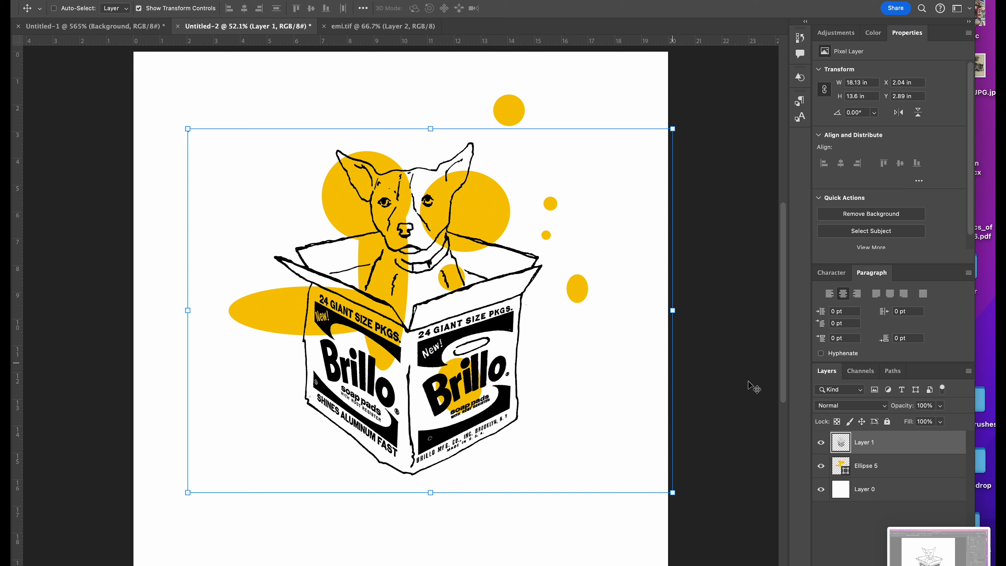
{"action": "left_click_drag", "start_coordinate": [820, 489], "coordinate": [819, 471]}
{"action": "left_click", "coordinate": [821, 442]}
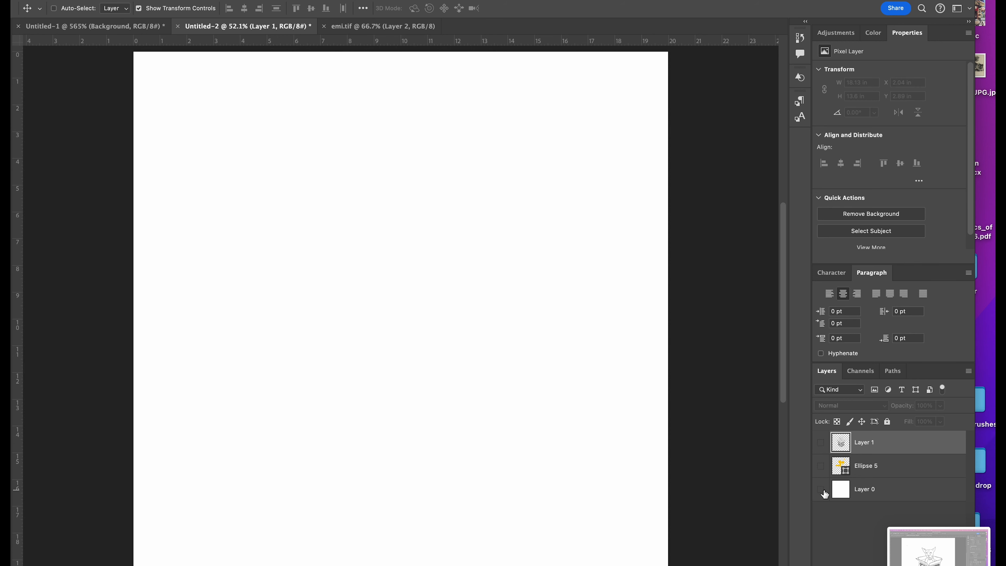
{"action": "left_click", "coordinate": [821, 489]}
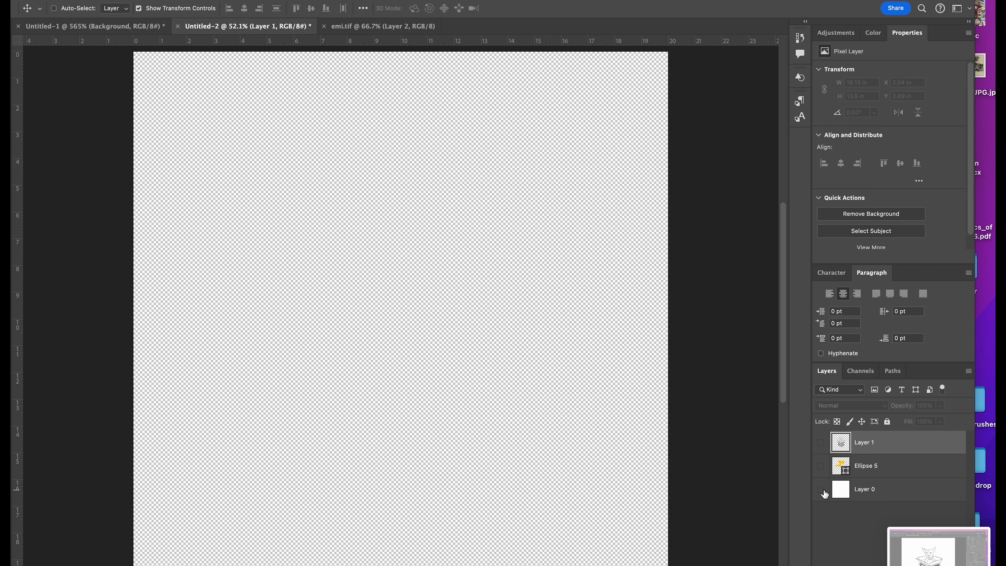
{"action": "left_click", "coordinate": [820, 442]}
{"action": "left_click", "coordinate": [821, 442]}
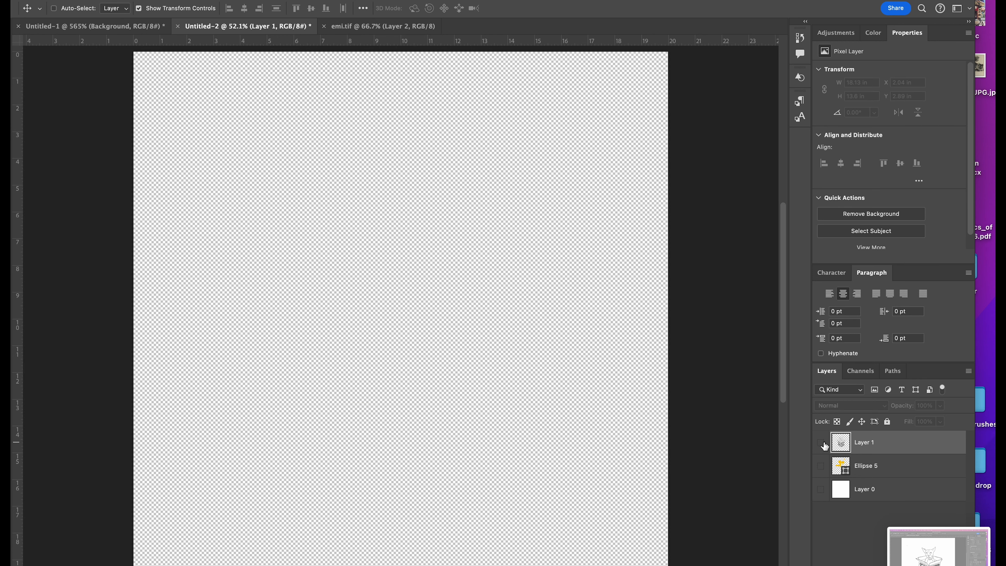
{"action": "left_click", "coordinate": [821, 466]}
{"action": "left_click", "coordinate": [827, 467]}
{"action": "left_click", "coordinate": [821, 489]}
{"action": "left_click", "coordinate": [821, 489]}
{"action": "left_click", "coordinate": [821, 489]}
{"action": "left_click", "coordinate": [822, 472]}
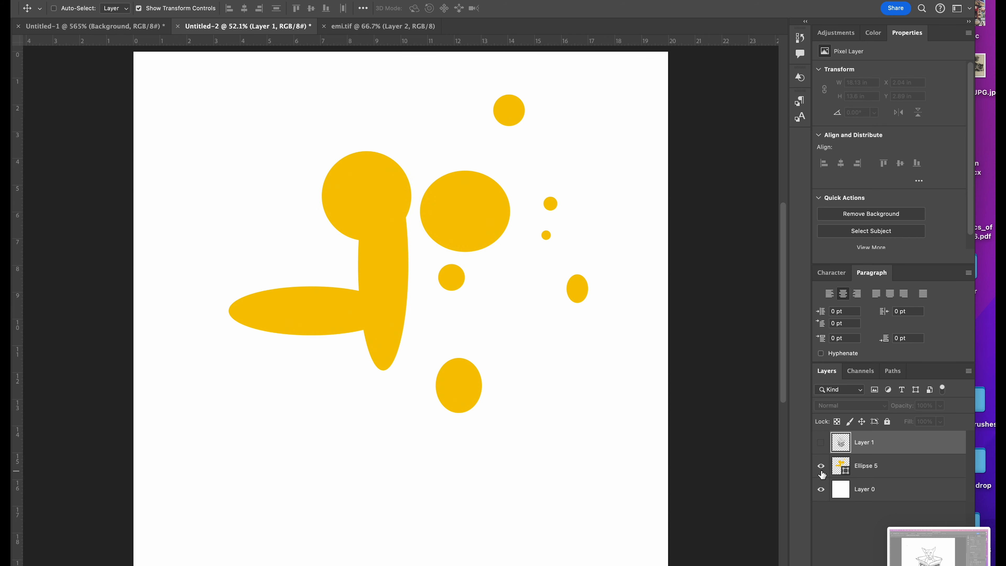
{"action": "left_click", "coordinate": [821, 443]}
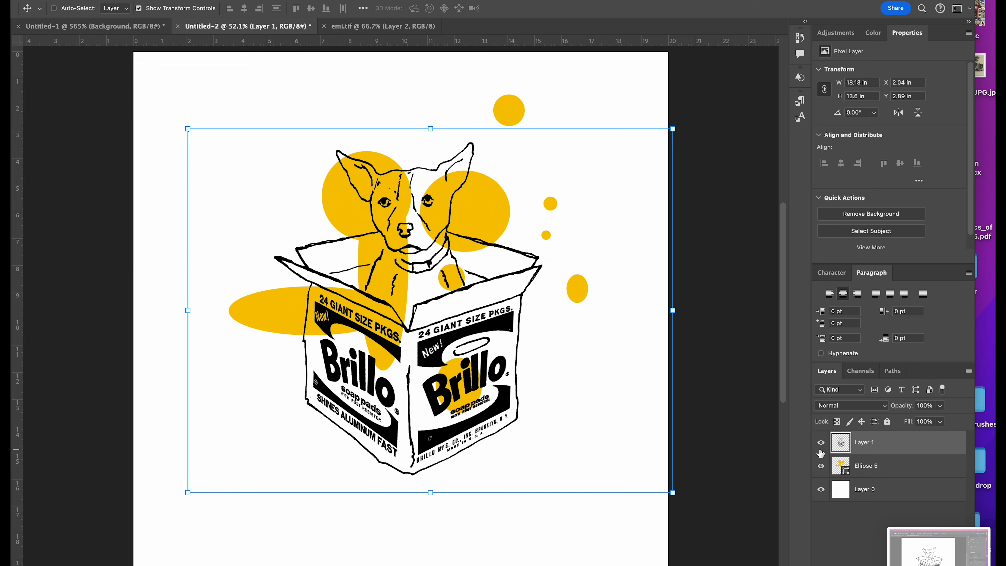
{"action": "left_click", "coordinate": [821, 467]}
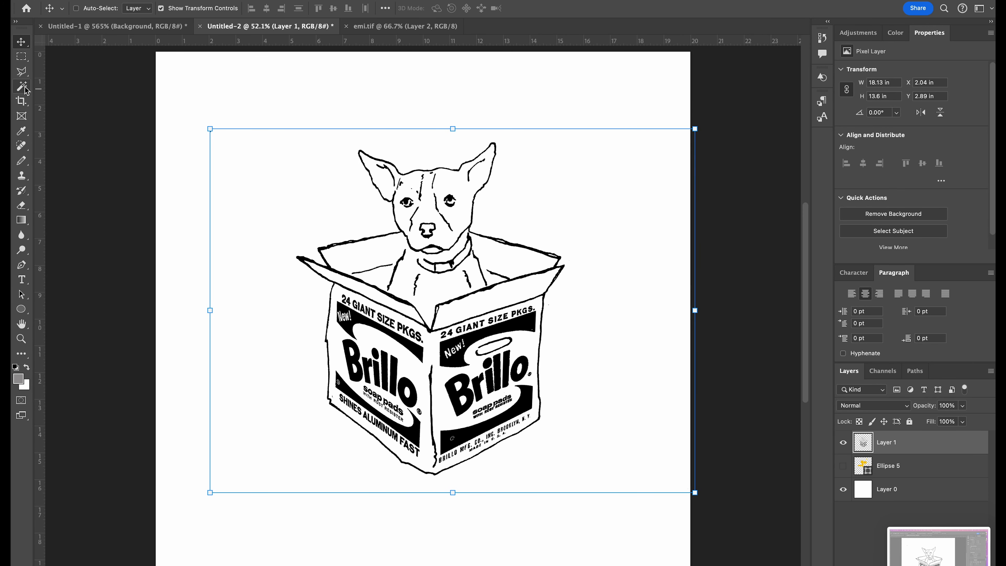
Step: Select the empty areas inside the dog and the Brillo box on Layer 1 with the Magic Wand, including the box faces and flaps
{"action": "left_click", "coordinate": [25, 90]}
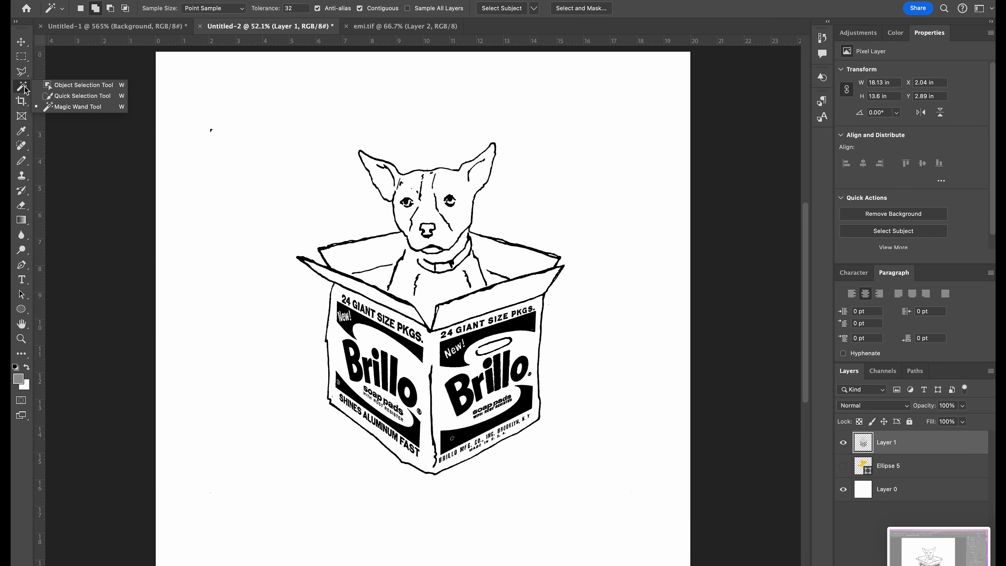
{"action": "left_click", "coordinate": [63, 107]}
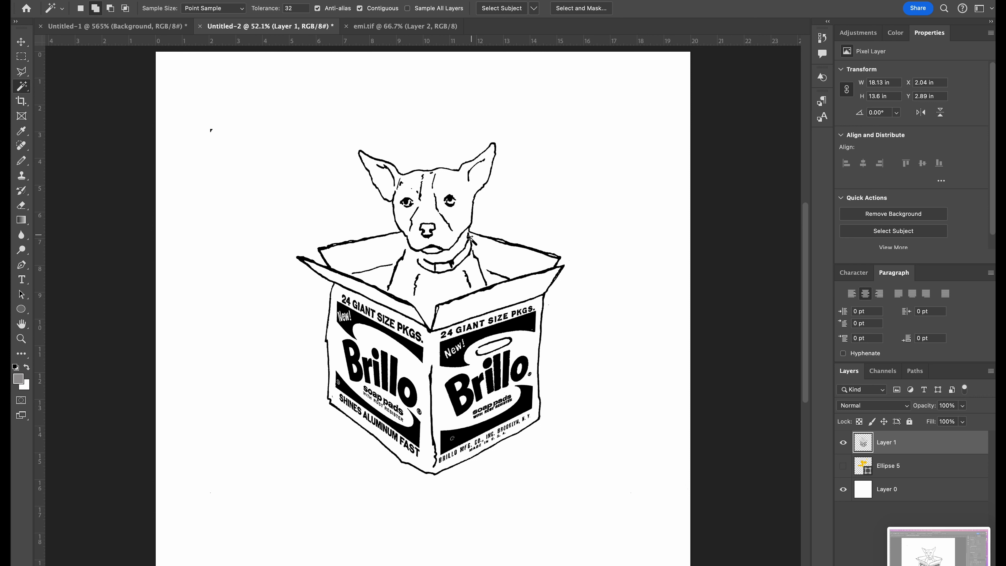
{"action": "scroll", "coordinate": [471, 265], "scroll_direction": "up", "scroll_amount": 3}
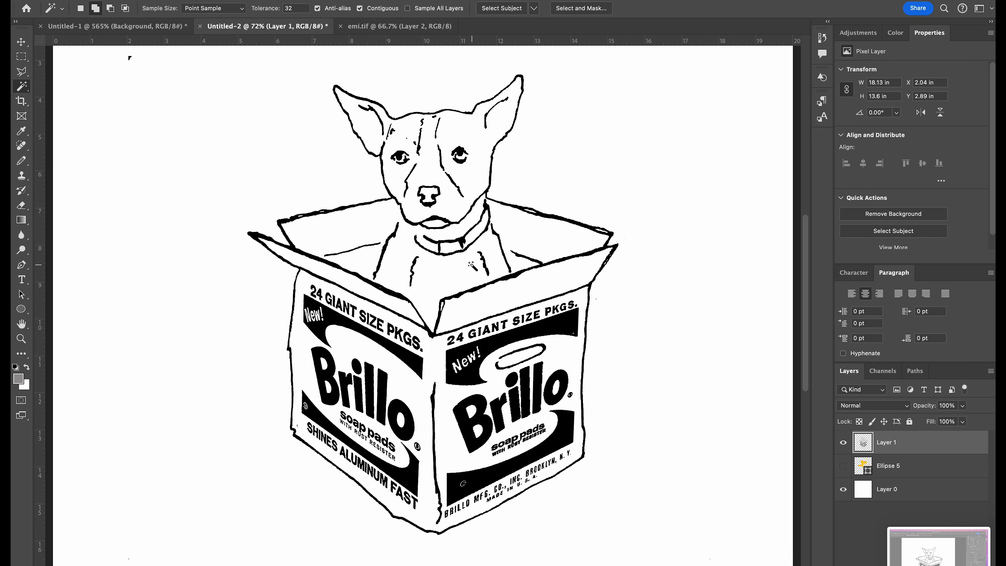
{"action": "left_click", "coordinate": [466, 273]}
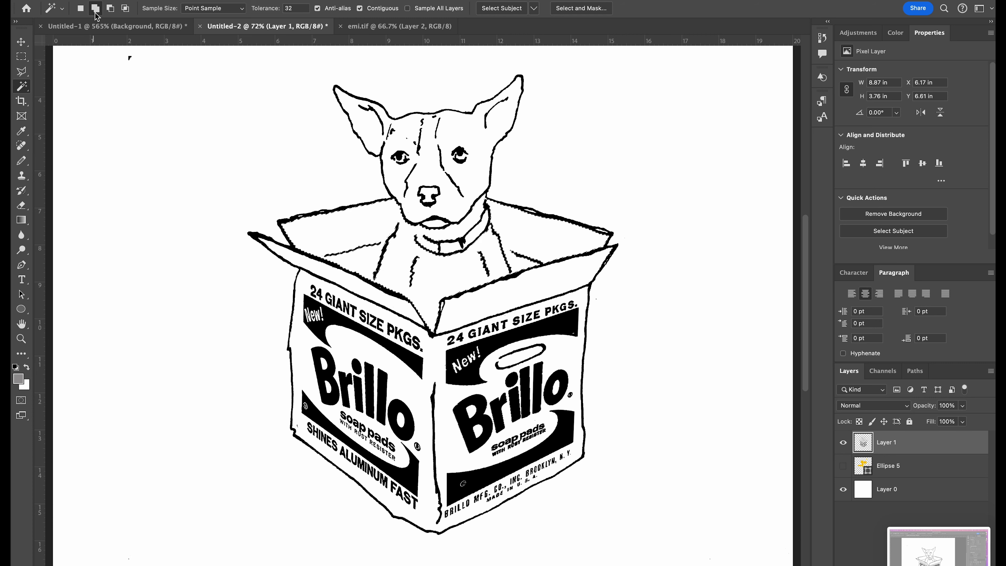
{"action": "left_click", "coordinate": [469, 143]}
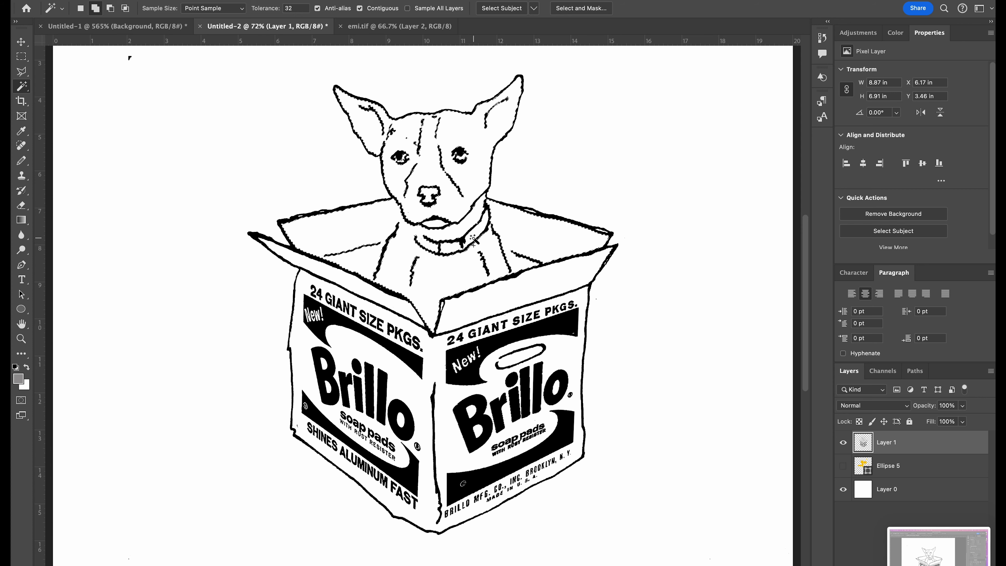
{"action": "left_click", "coordinate": [463, 307]}
{"action": "left_click", "coordinate": [428, 316]}
{"action": "left_click", "coordinate": [437, 350]}
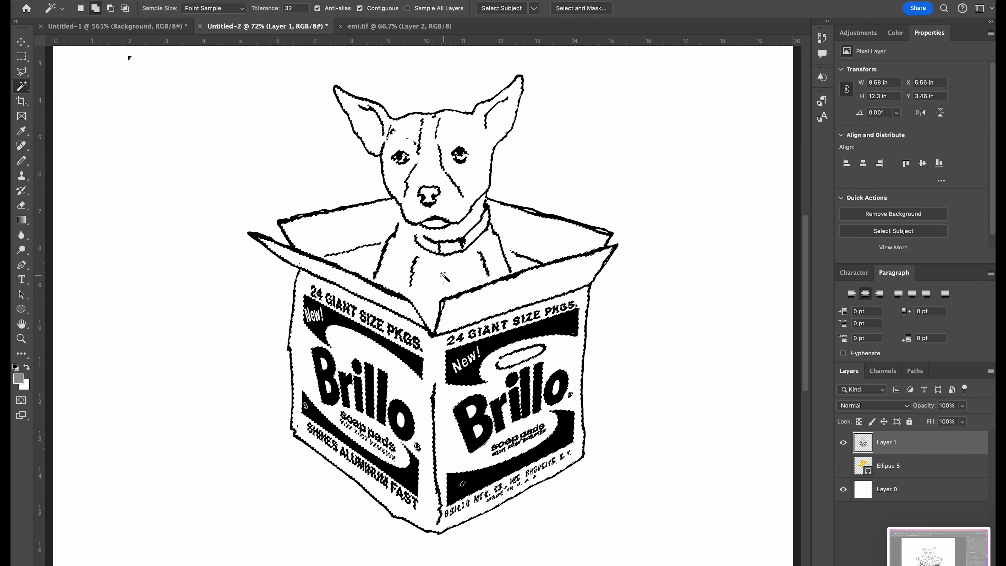
Step: Fill the selected areas of the dog and box with white at 100% opacity and show the Ellipse 5 layer
{"action": "scroll", "coordinate": [445, 278], "scroll_direction": "up", "scroll_amount": 6}
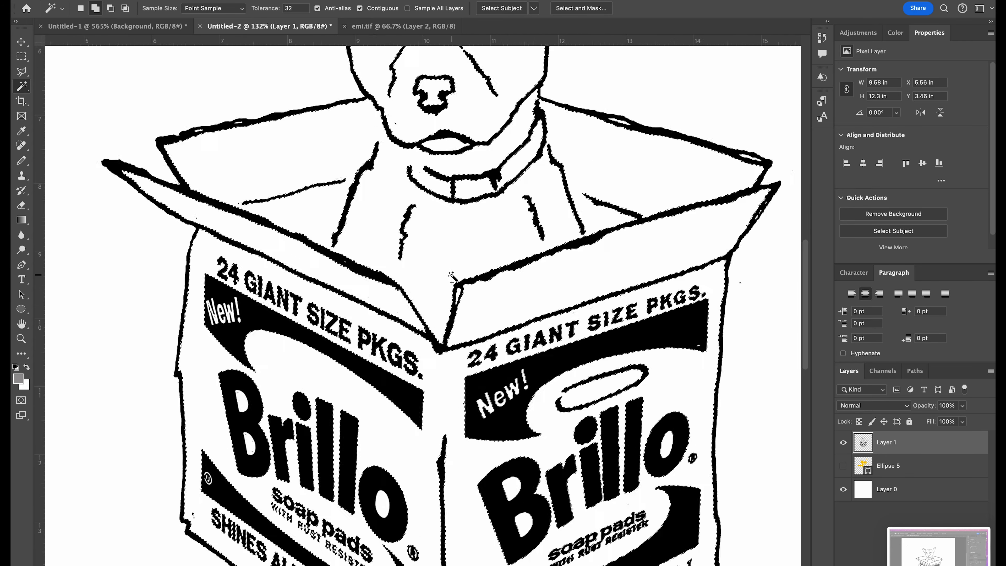
{"action": "scroll", "coordinate": [451, 283], "scroll_direction": "up", "scroll_amount": 1}
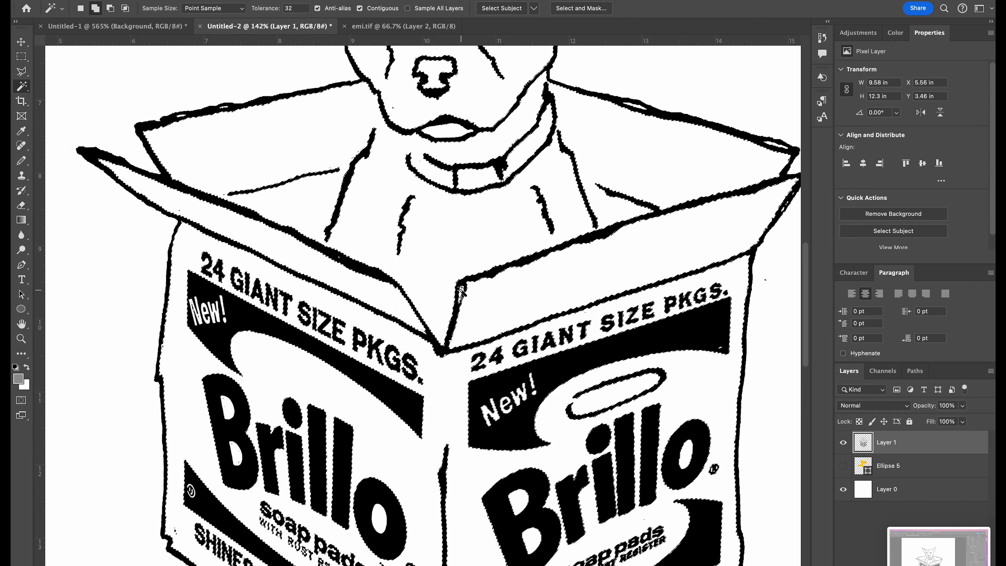
{"action": "scroll", "coordinate": [456, 277], "scroll_direction": "up", "scroll_amount": 5}
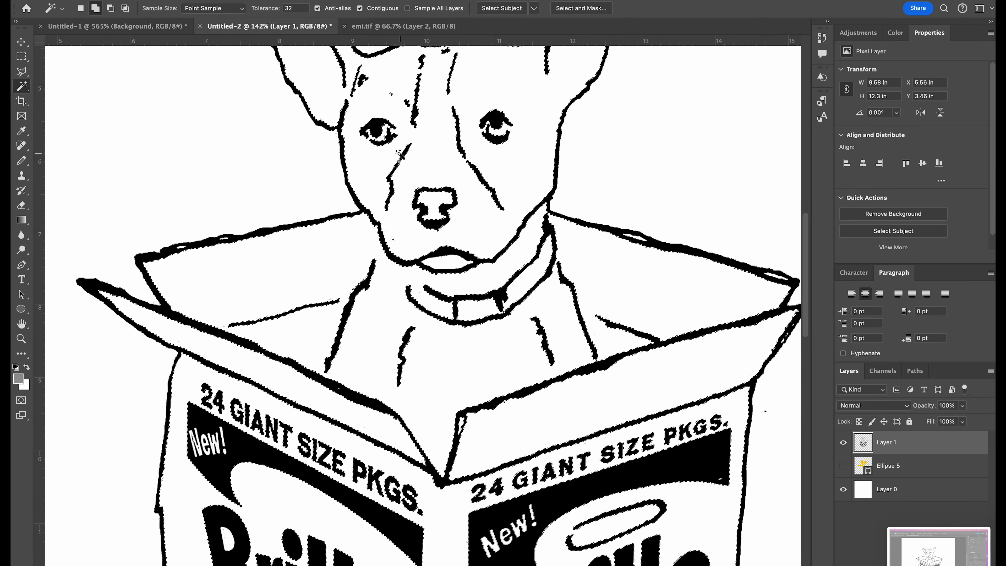
{"action": "scroll", "coordinate": [389, 142], "scroll_direction": "down", "scroll_amount": 4}
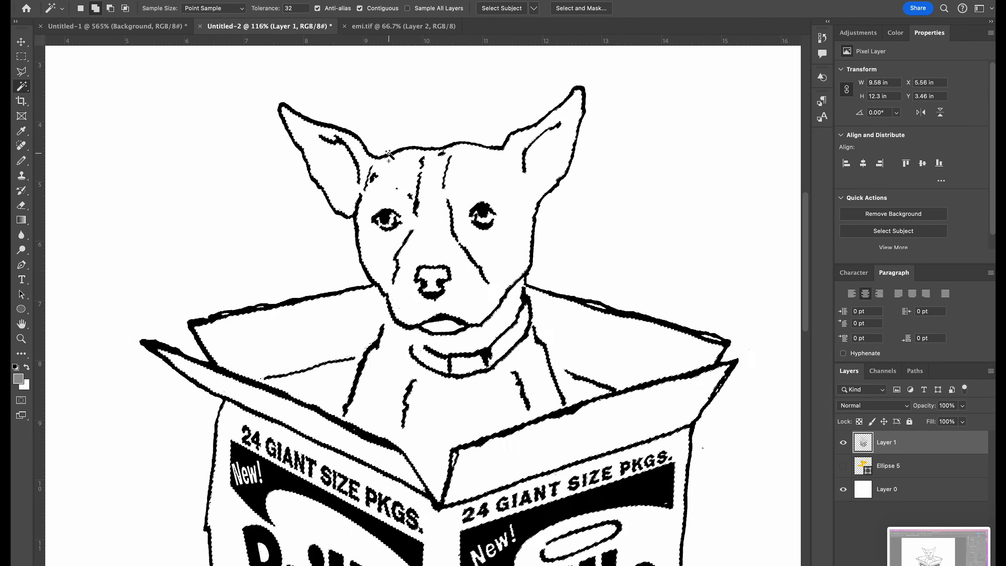
{"action": "scroll", "coordinate": [389, 156], "scroll_direction": "down", "scroll_amount": 3}
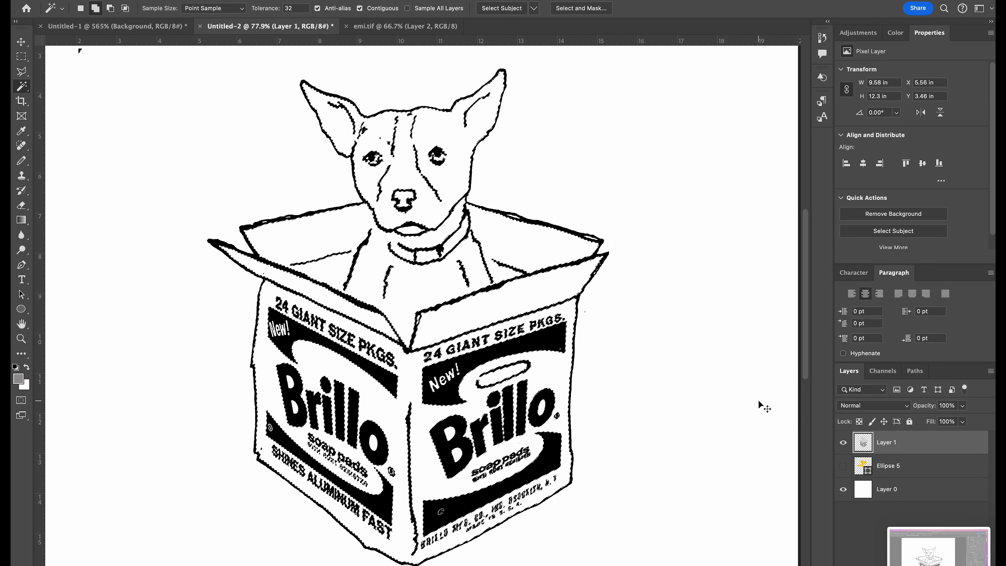
{"action": "key", "text": "shift+BackSpace"}
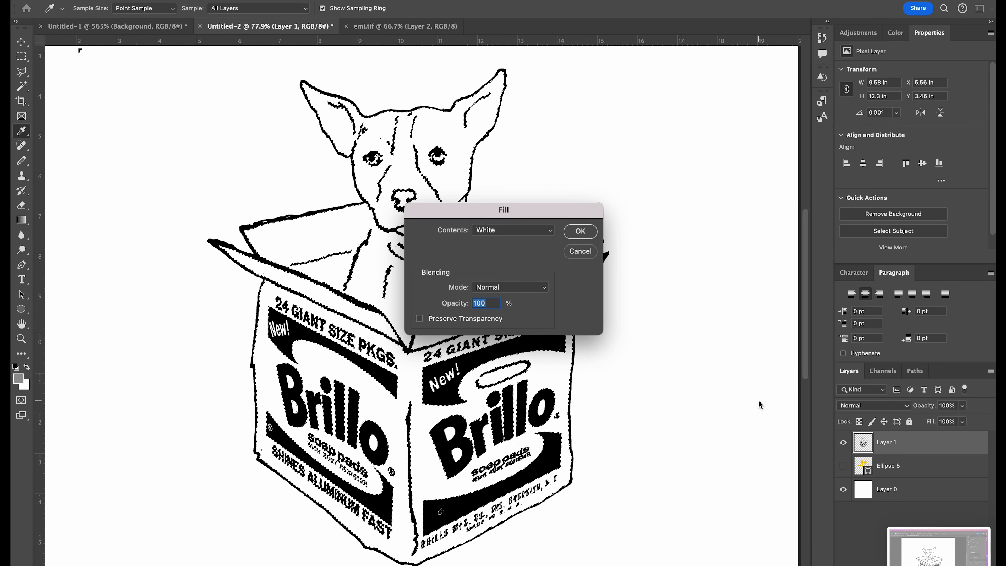
{"action": "left_click", "coordinate": [576, 240]}
{"action": "left_click", "coordinate": [844, 466]}
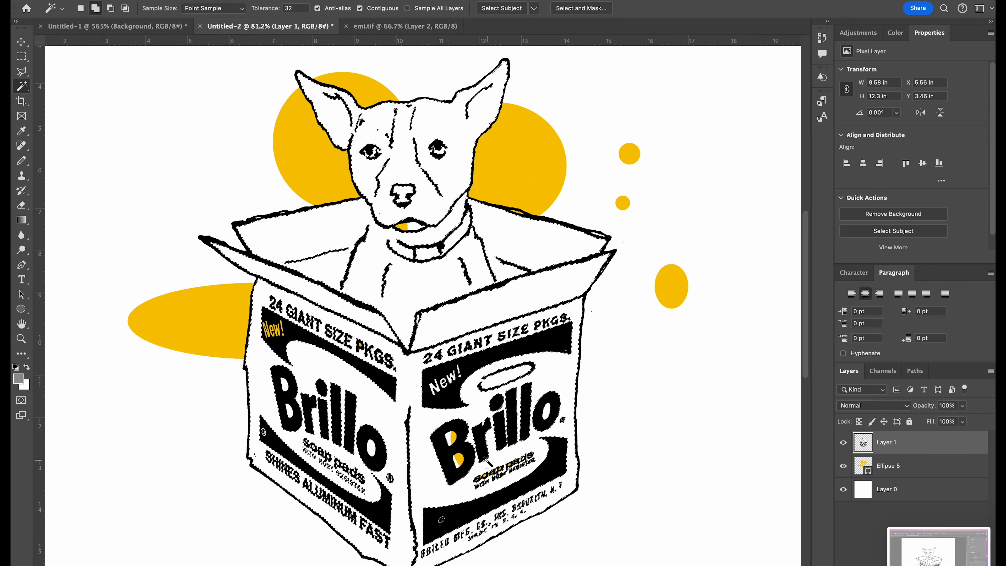
Step: Add the unfilled gap in the dog's mouth to the Magic Wand selection
{"action": "scroll", "coordinate": [487, 461], "scroll_direction": "up", "scroll_amount": 5}
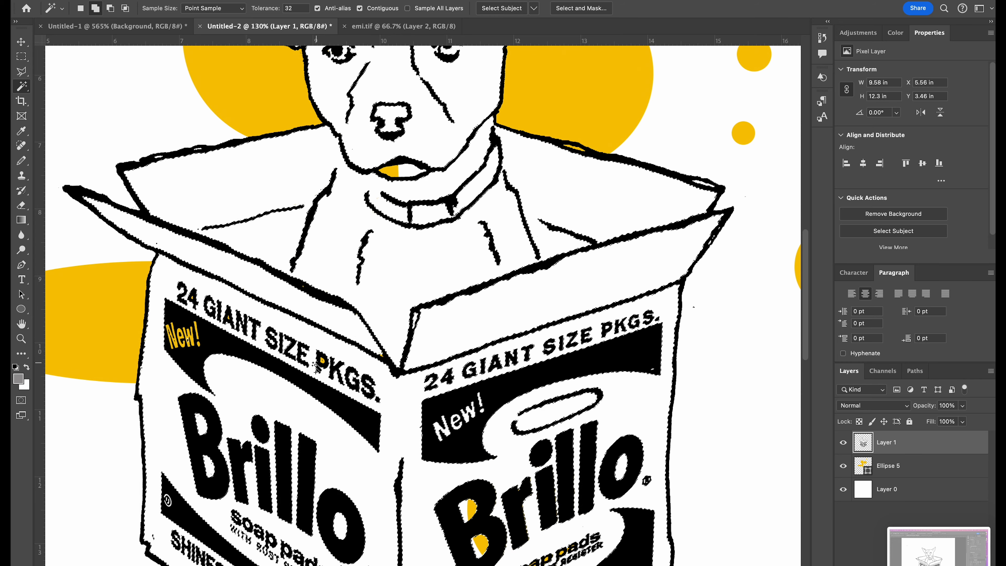
{"action": "left_click", "coordinate": [396, 173]}
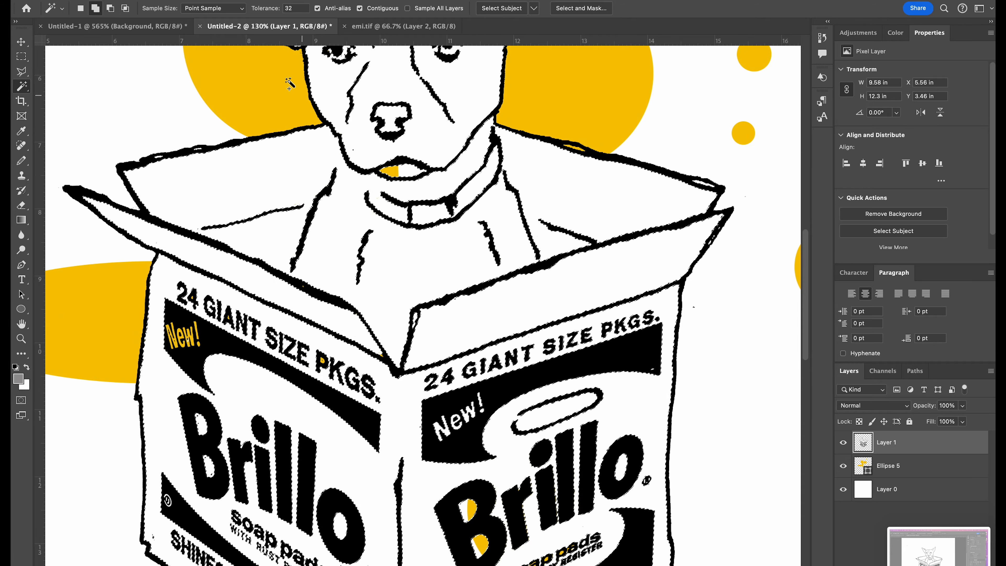
{"action": "key", "text": "super+0"}
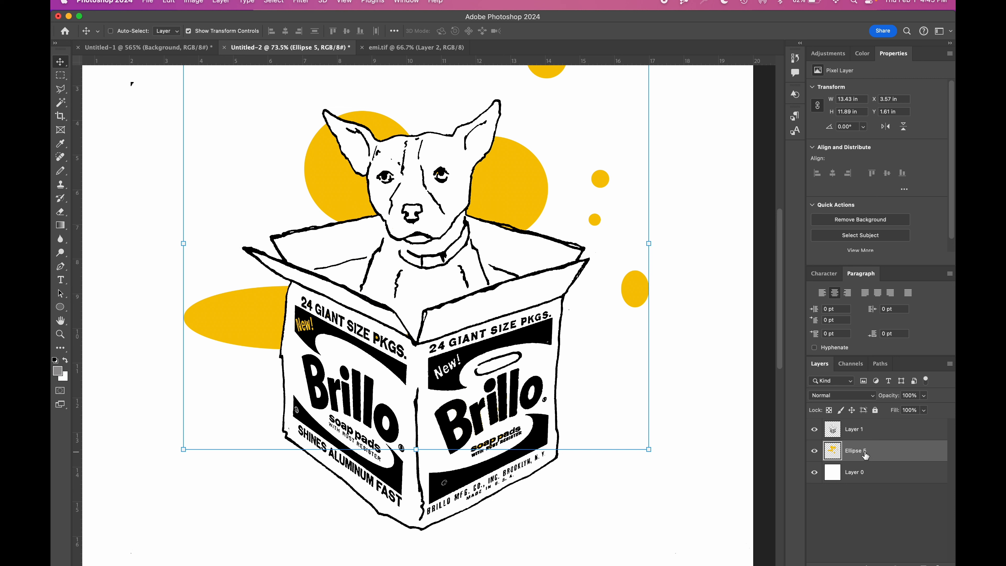
Step: Rename the Ellipse 5 layer as Original
{"action": "double_click", "coordinate": [864, 452]}
{"action": "type", "text": "Original"}
{"action": "key", "text": "Return"}
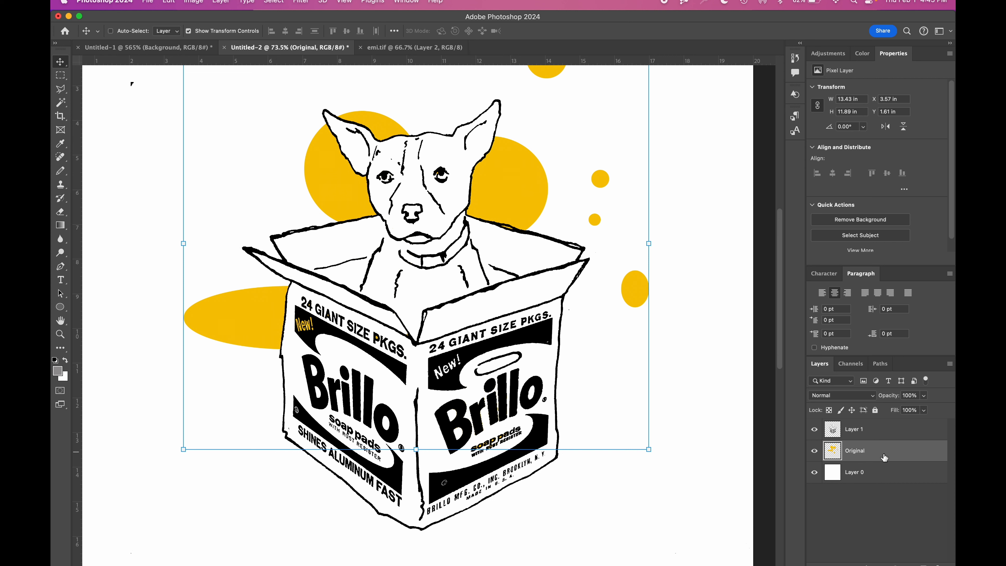
Step: Add a stroke to the Original layer and set its color to orange (#f77104)
{"action": "double_click", "coordinate": [878, 452]}
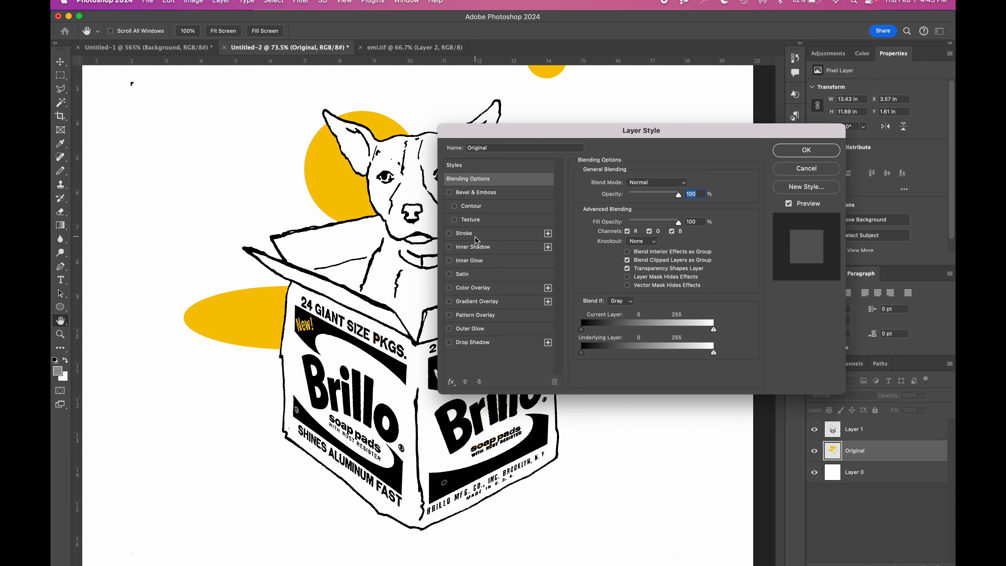
{"action": "left_click", "coordinate": [449, 234]}
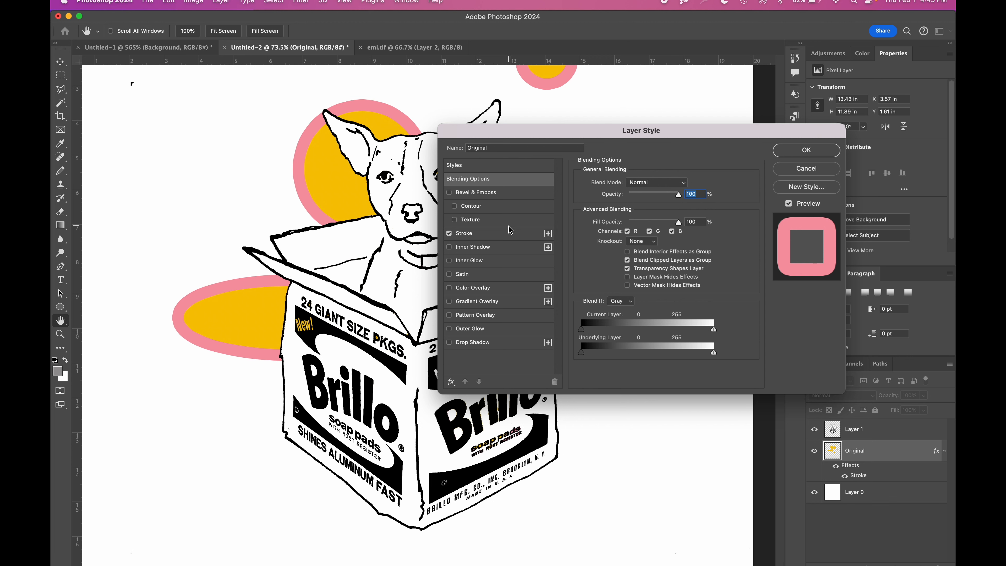
{"action": "left_click", "coordinate": [493, 236]}
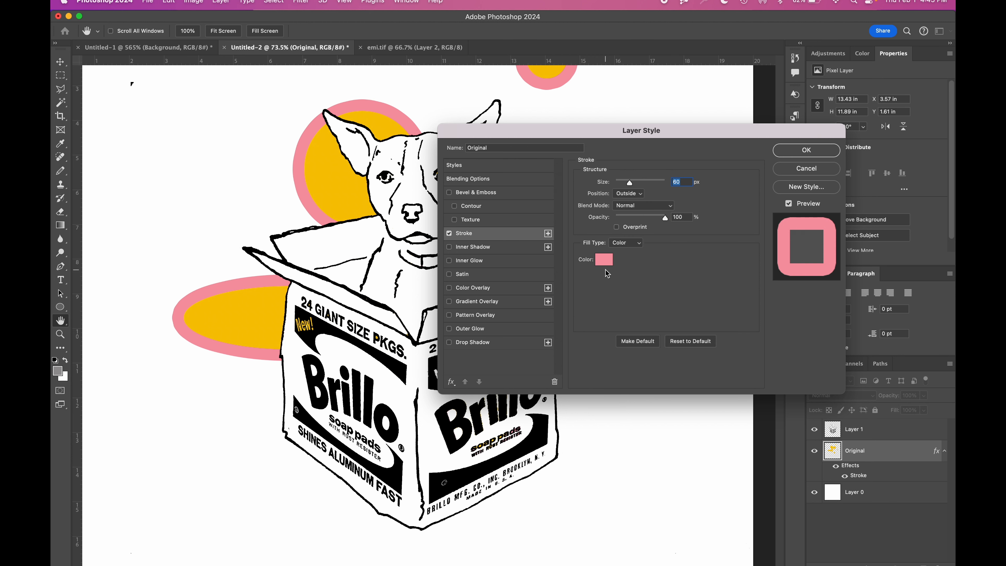
{"action": "left_click", "coordinate": [603, 260]}
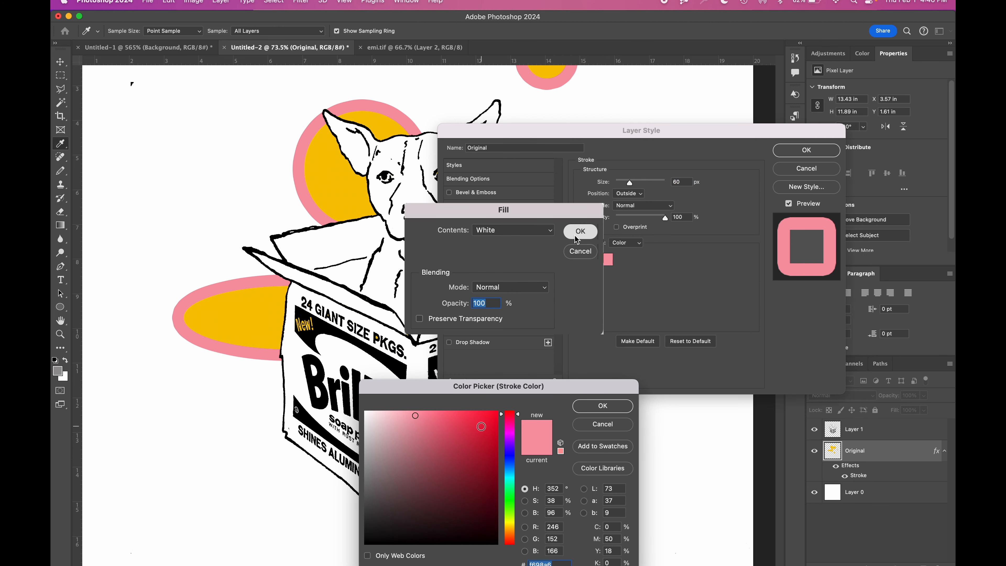
{"action": "left_click", "coordinate": [474, 417]}
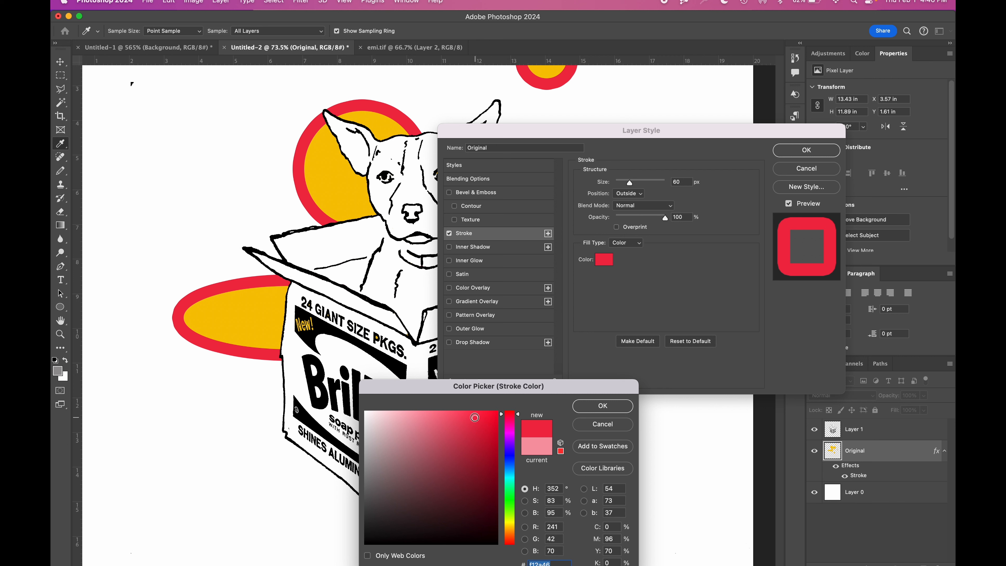
{"action": "left_click", "coordinate": [267, 292]}
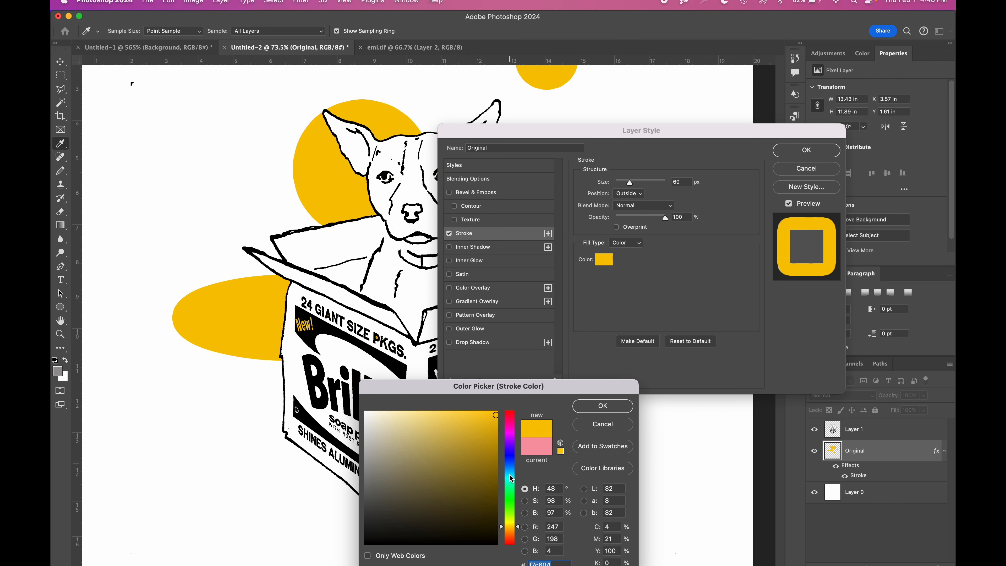
{"action": "left_click", "coordinate": [512, 535]}
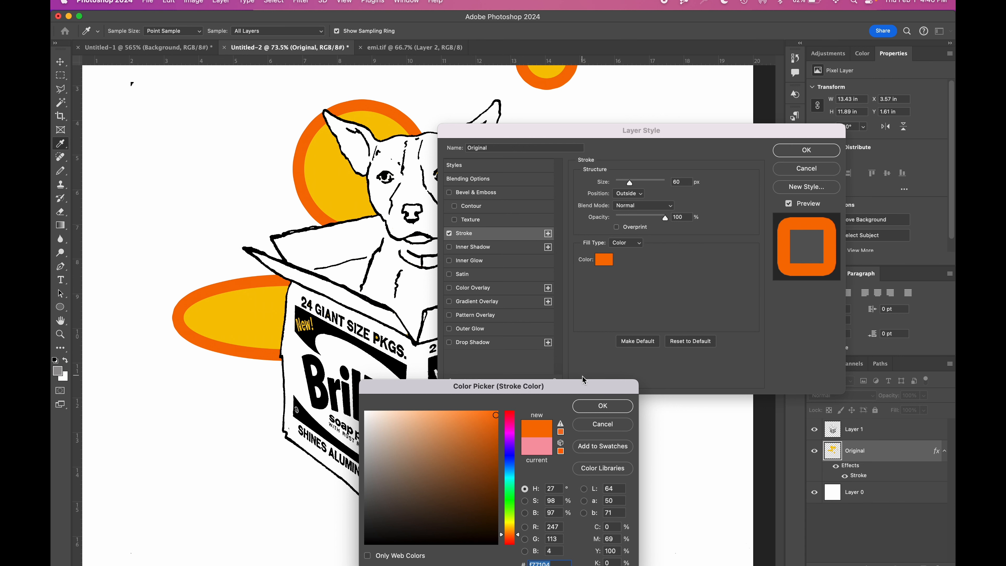
{"action": "key", "text": "Return"}
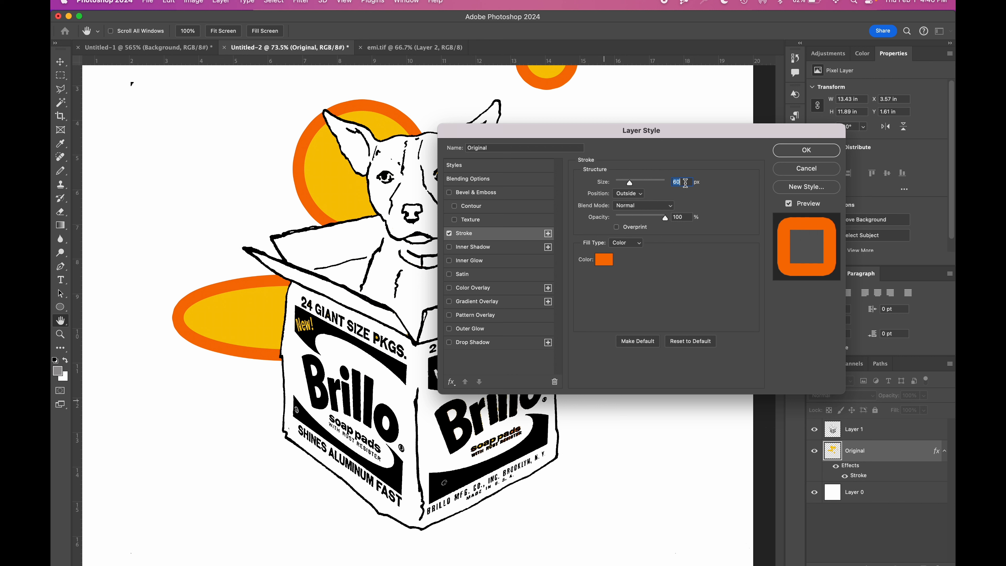
Step: Set the Original layer's stroke size to 10 px and apply the layer style
{"action": "type", "text": "6"}
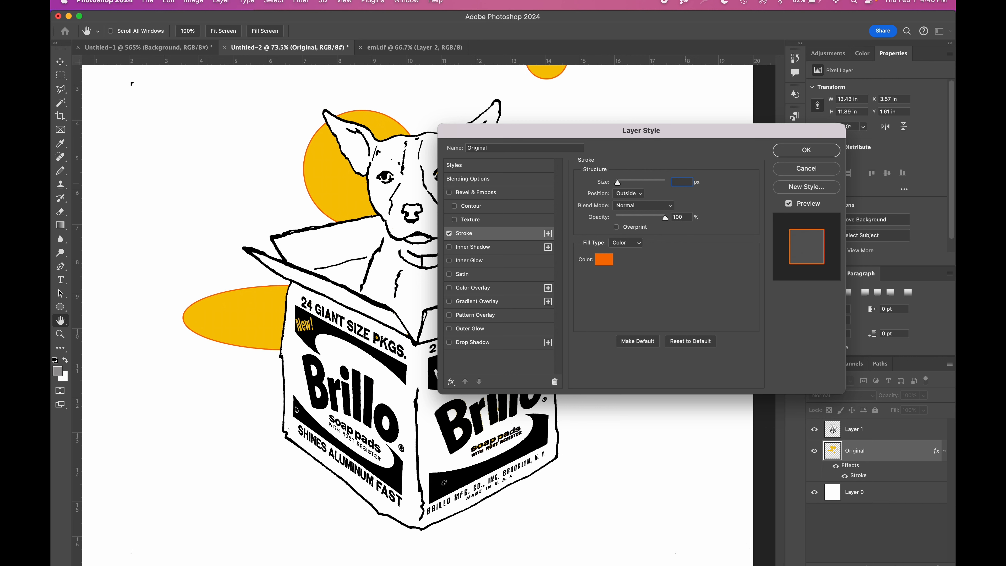
{"action": "type", "text": "10"}
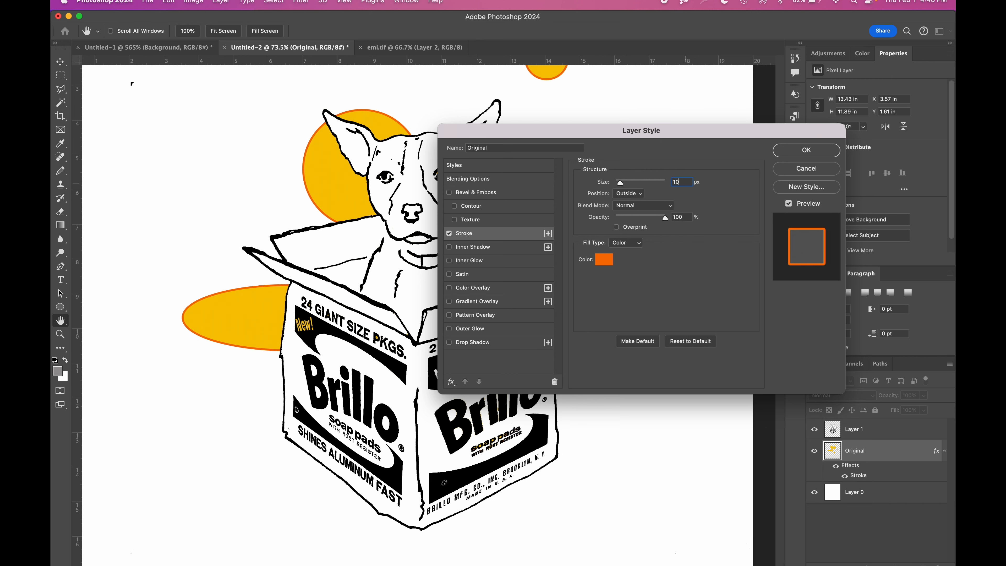
{"action": "left_click", "coordinate": [782, 154]}
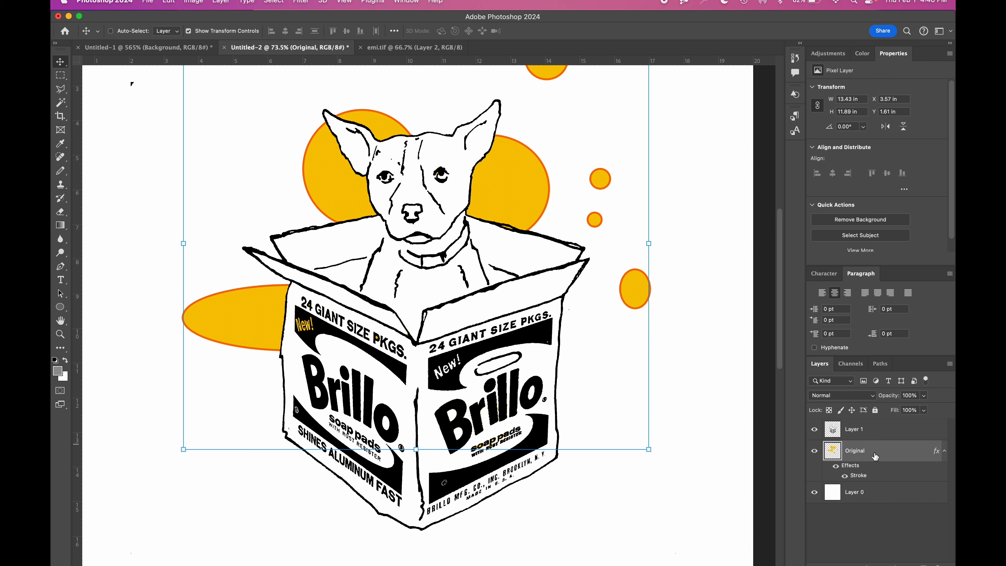
Step: Duplicate the Original layer directly beneath itself and rename the duplicate as 1
{"action": "left_click_drag", "start_coordinate": [875, 456], "coordinate": [874, 481]}
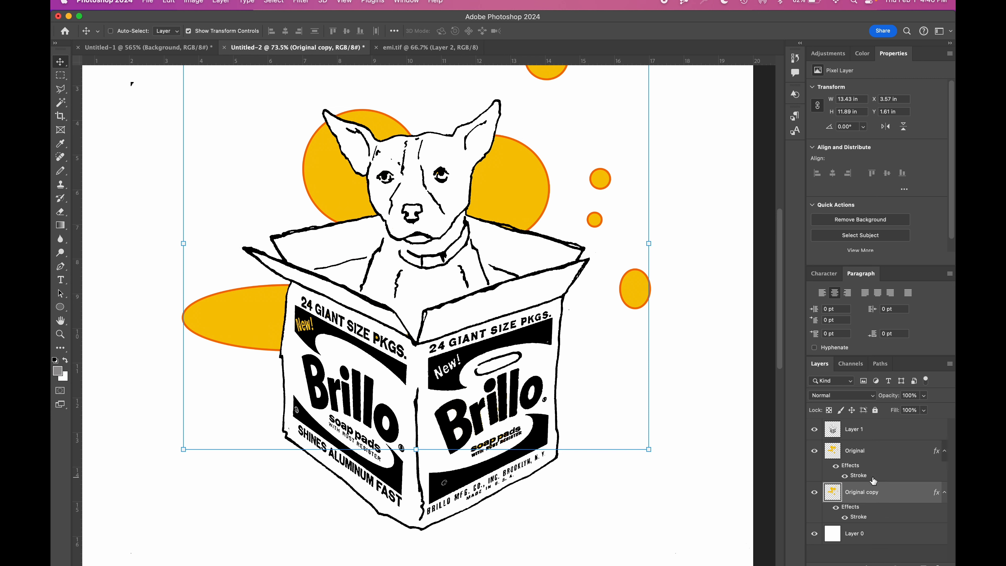
{"action": "double_click", "coordinate": [874, 492]}
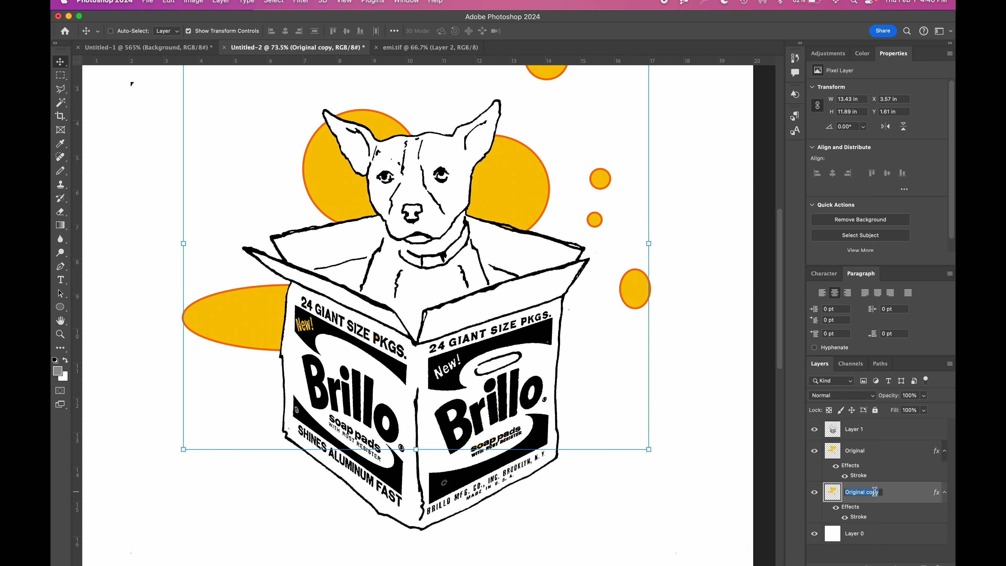
{"action": "type", "text": "1"}
{"action": "key", "text": "Return"}
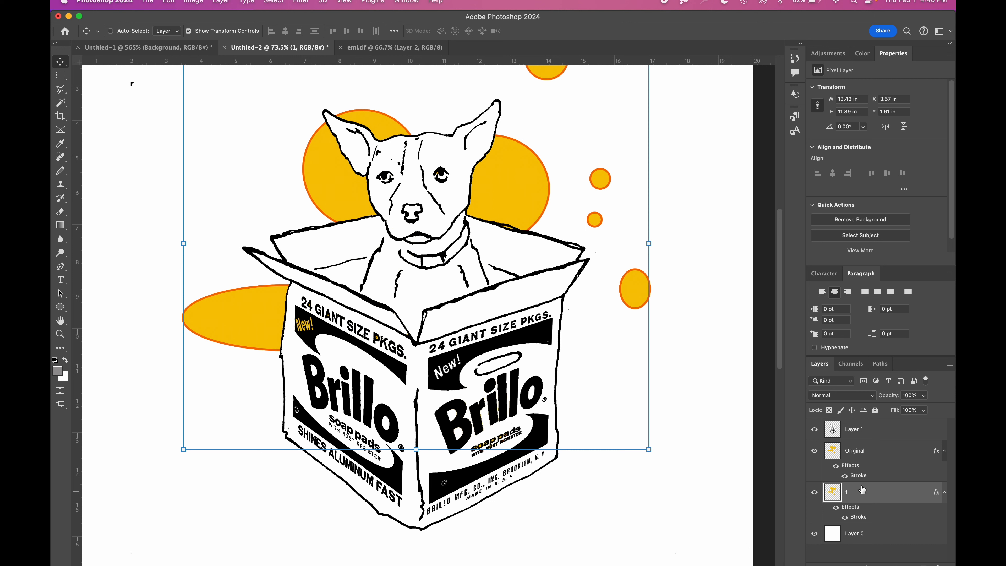
Step: Check layer 1 without its outline by temporarily hiding the Original layer and layer 1's stroke effect
{"action": "left_click", "coordinate": [814, 451]}
{"action": "left_click", "coordinate": [845, 517]}
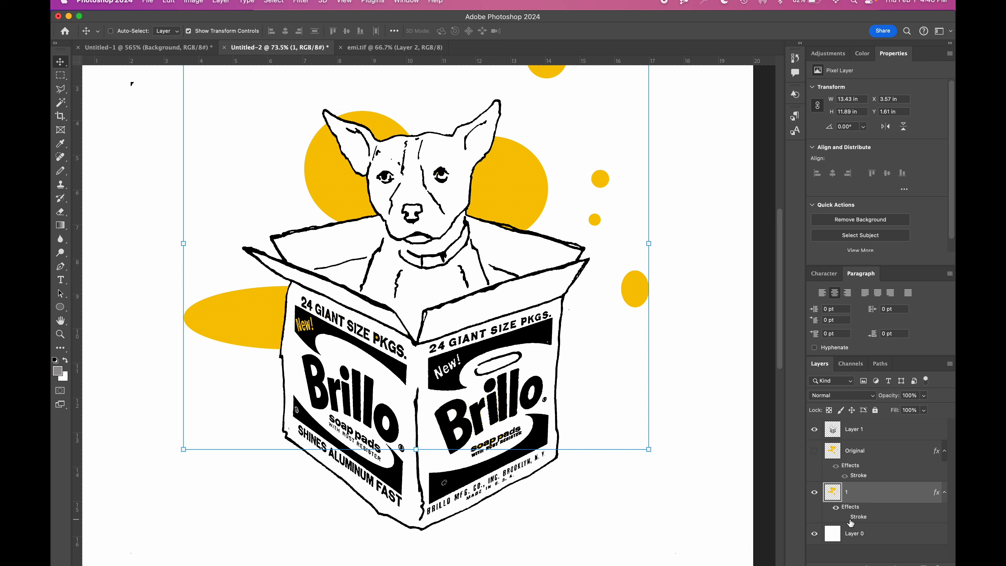
{"action": "left_click", "coordinate": [844, 517]}
{"action": "left_click", "coordinate": [814, 456]}
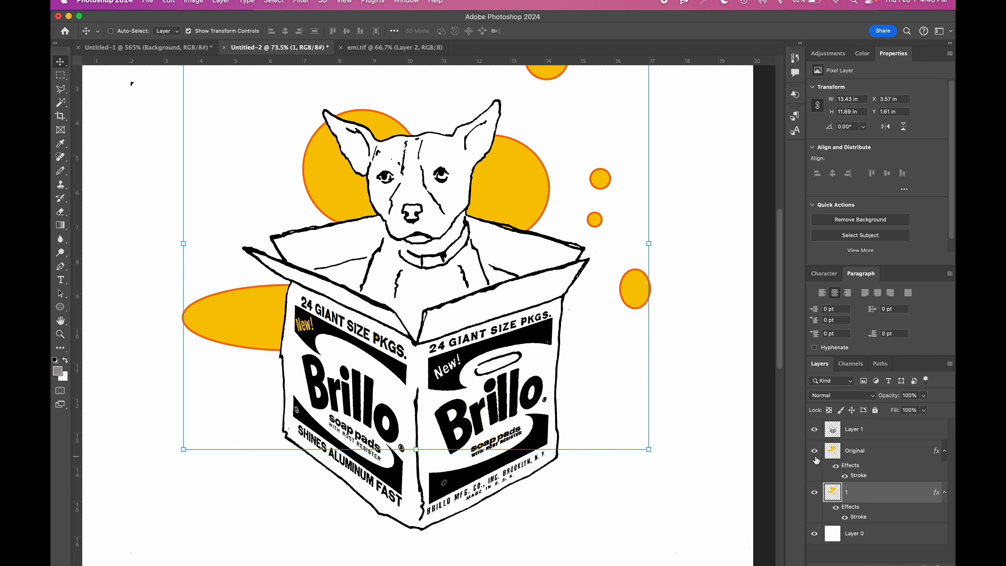
Step: Change the stroke color of layer 1 to red-orange (#f74304)
{"action": "double_click", "coordinate": [883, 497]}
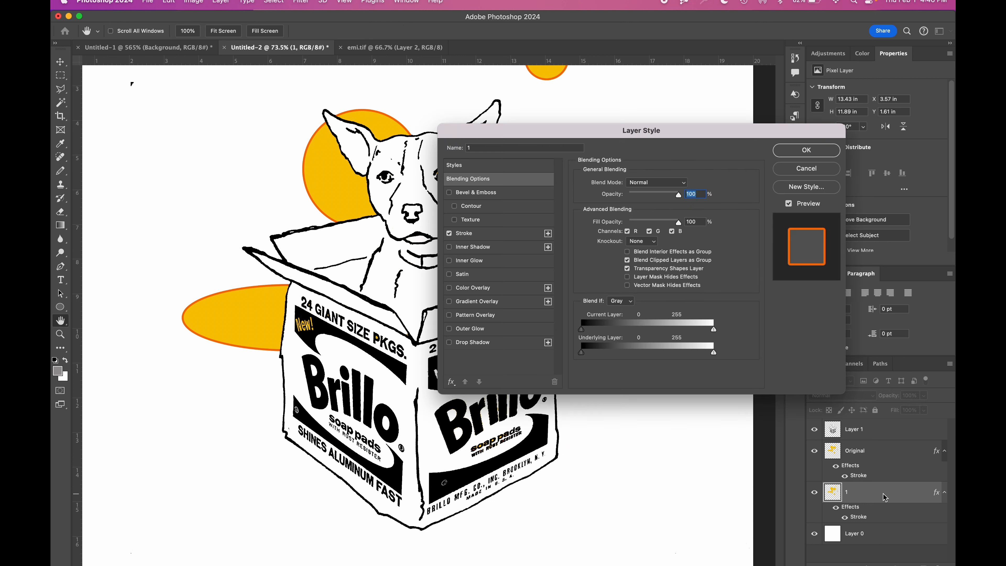
{"action": "left_click", "coordinate": [488, 233]}
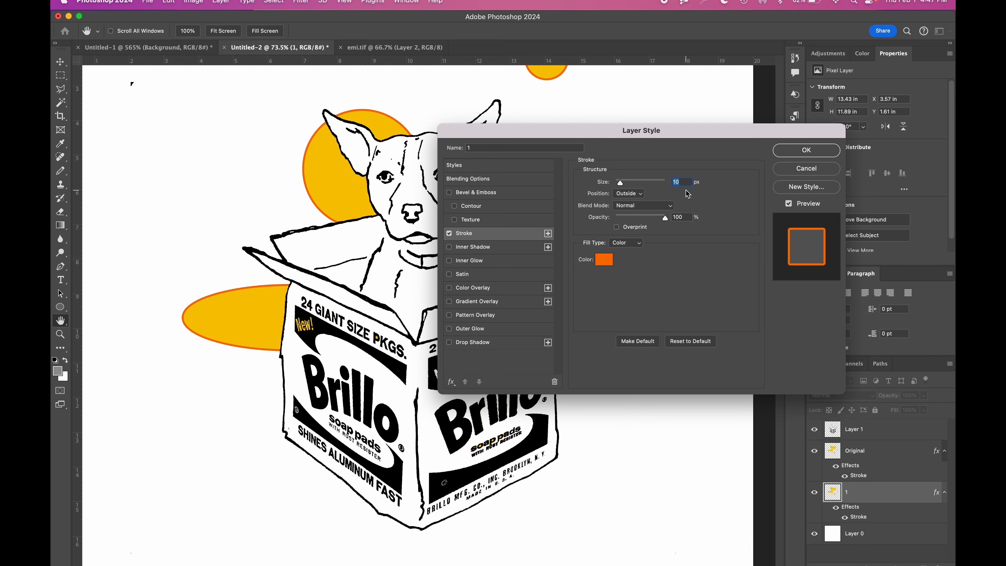
{"action": "left_click", "coordinate": [604, 262]}
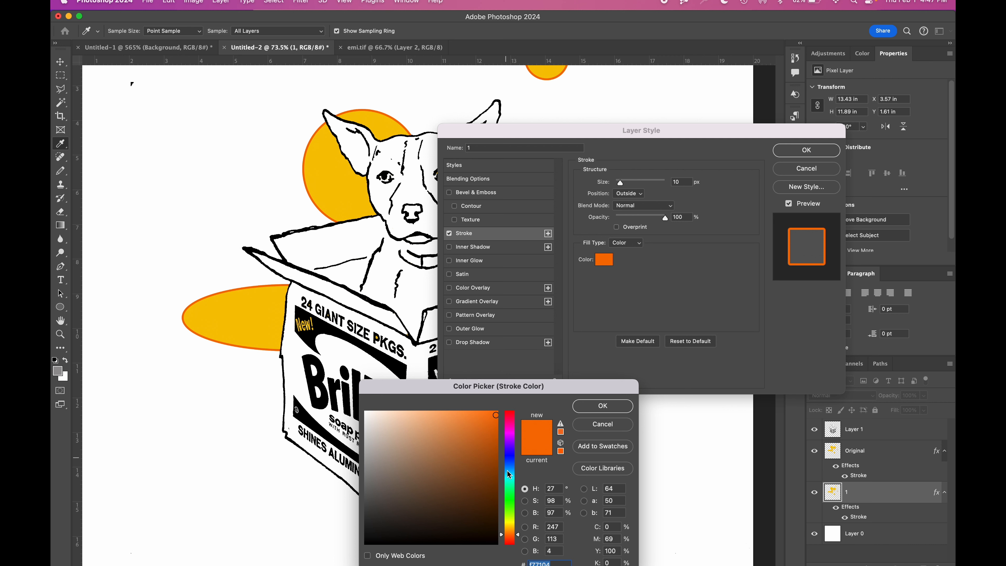
{"action": "left_click", "coordinate": [513, 538]}
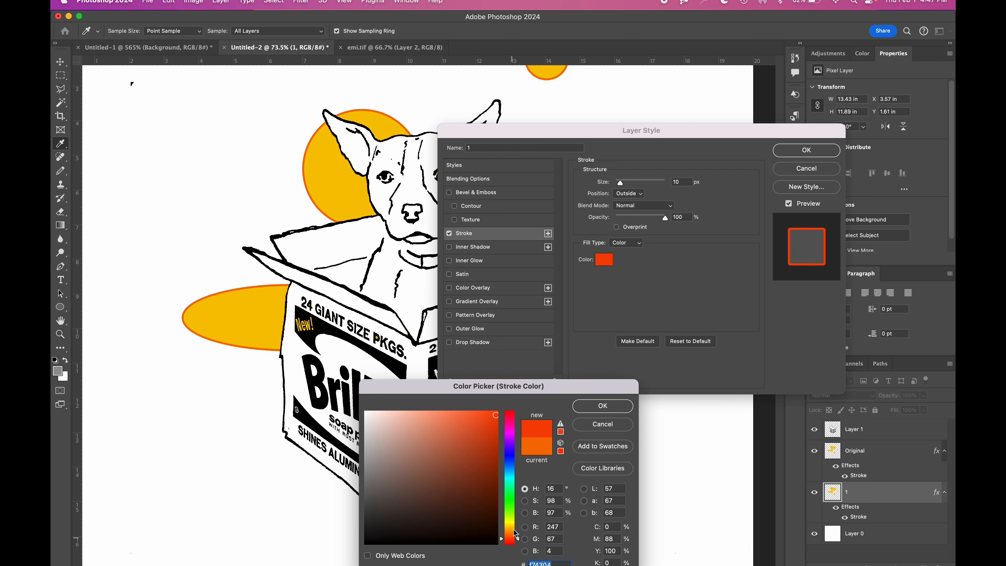
{"action": "left_click", "coordinate": [602, 405]}
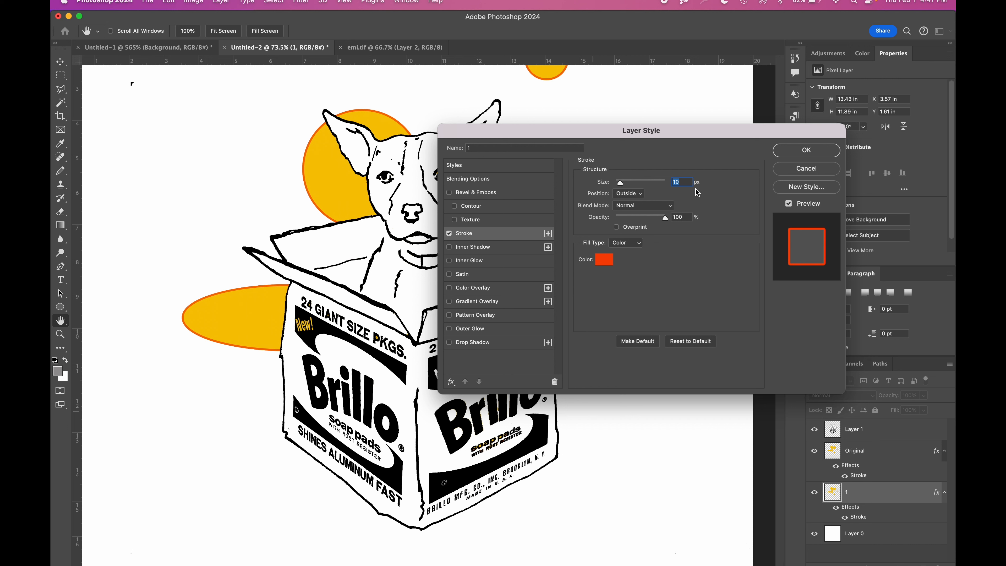
Step: Increase layer 1's stroke size to 50 px and apply the layer style
{"action": "key", "text": "Up"}
{"action": "key", "text": "Up"}
{"action": "key", "text": "Up"}
{"action": "key", "text": "Up"}
{"action": "key", "text": "Up"}
{"action": "key", "text": "Up"}
{"action": "key", "text": "Up"}
{"action": "key", "text": "Up"}
{"action": "key", "text": "Up"}
{"action": "key", "text": "Up"}
{"action": "key", "text": "Up"}
{"action": "key", "text": "Up"}
{"action": "key", "text": "Up"}
{"action": "key", "text": "Up"}
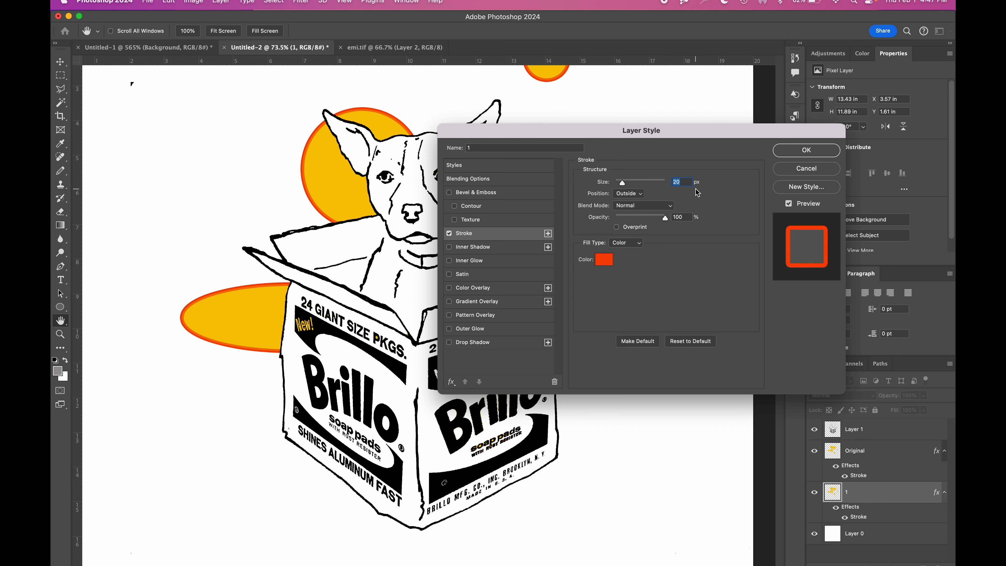
{"action": "key", "text": "Up"}
{"action": "key", "text": "Up"}
{"action": "key", "text": "Up"}
{"action": "key", "text": "Up"}
{"action": "key", "text": "Up"}
{"action": "key", "text": "Up"}
{"action": "key", "text": "Up"}
{"action": "key", "text": "Up"}
{"action": "key", "text": "Up"}
{"action": "key", "text": "Up"}
{"action": "key", "text": "Up"}
{"action": "key", "text": "Up"}
{"action": "key", "text": "Up"}
{"action": "key", "text": "Up"}
{"action": "key", "text": "Up"}
{"action": "key", "text": "Up"}
{"action": "key", "text": "Up"}
{"action": "key", "text": "Up"}
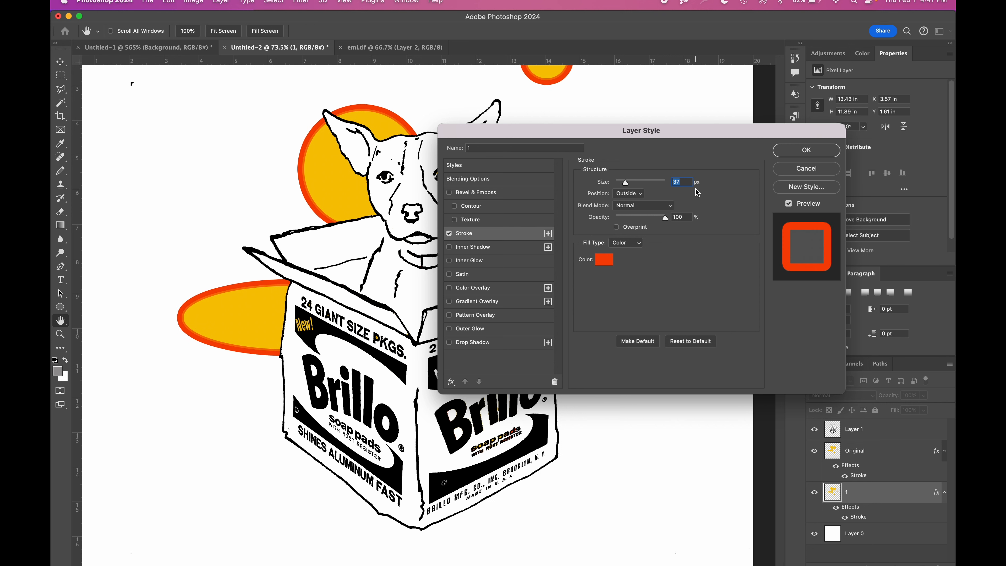
{"action": "key", "text": "Up"}
{"action": "key", "text": "Up"}
{"action": "key", "text": "Up"}
{"action": "key", "text": "Up"}
{"action": "key", "text": "Up"}
{"action": "key", "text": "Up"}
{"action": "key", "text": "Up"}
{"action": "key", "text": "Up"}
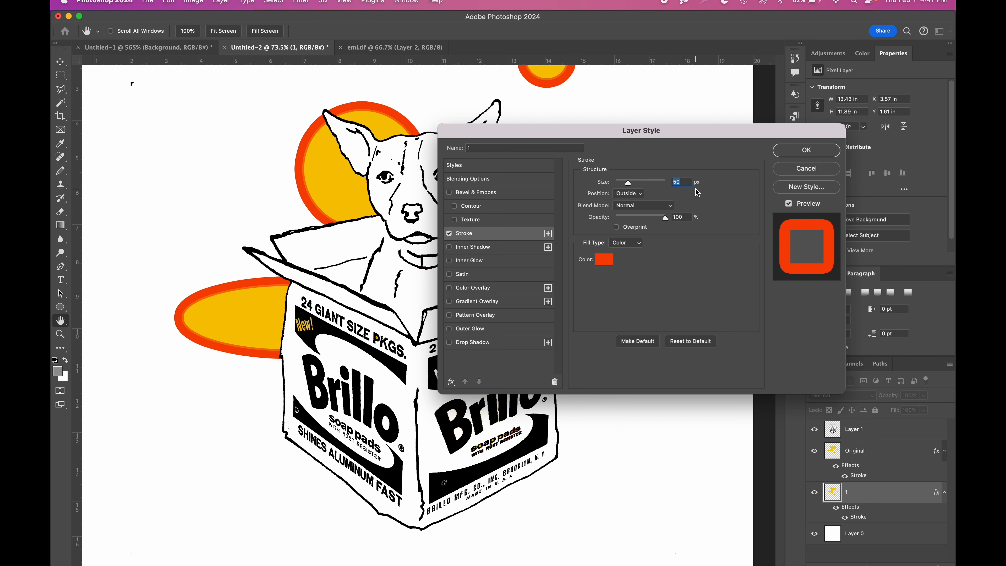
{"action": "left_click", "coordinate": [802, 156]}
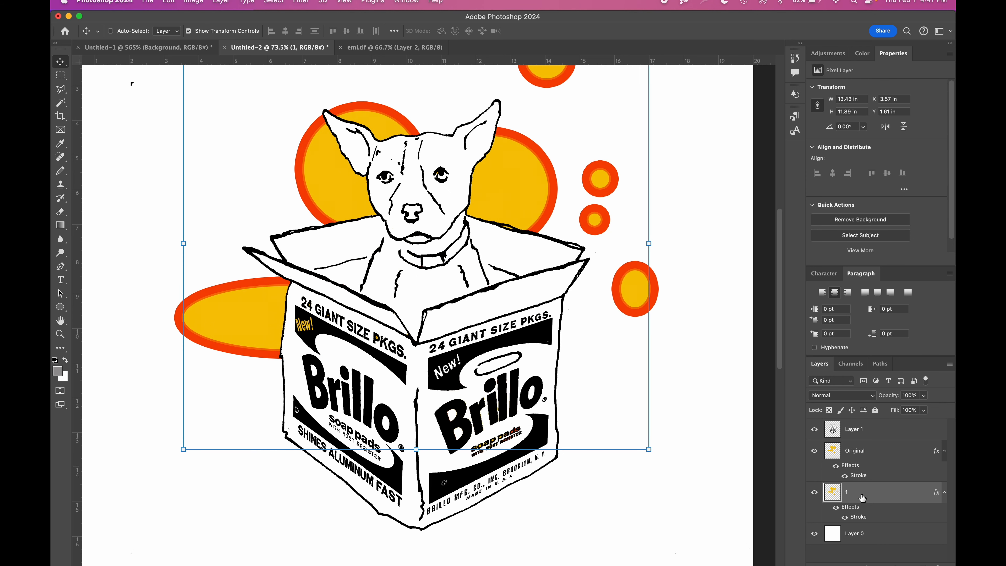
Step: Duplicate layer 1 directly beneath itself and change the duplicate's stroke color to light purple
{"action": "left_click_drag", "start_coordinate": [863, 498], "coordinate": [863, 519]}
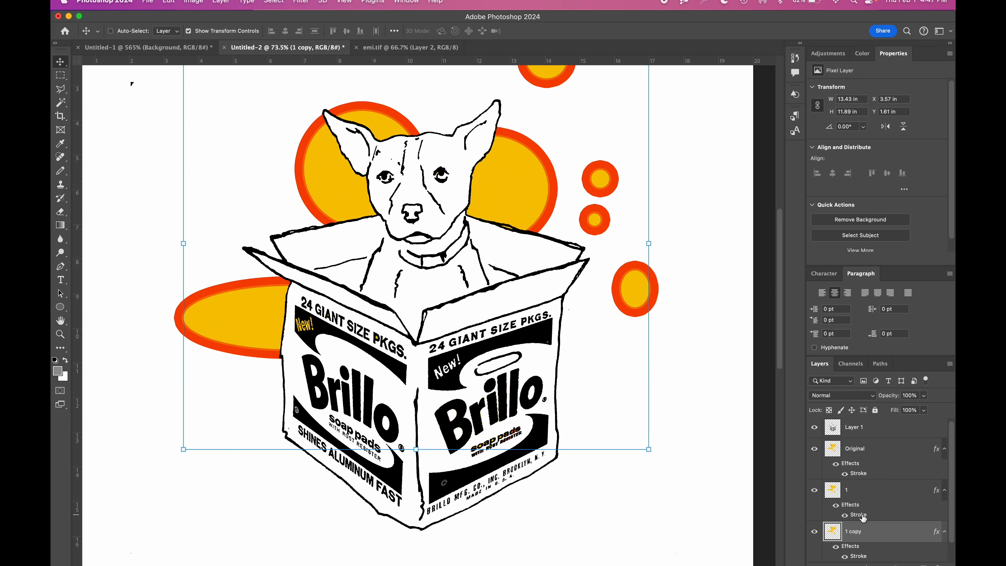
{"action": "scroll", "coordinate": [863, 518], "scroll_direction": "down", "scroll_amount": 1}
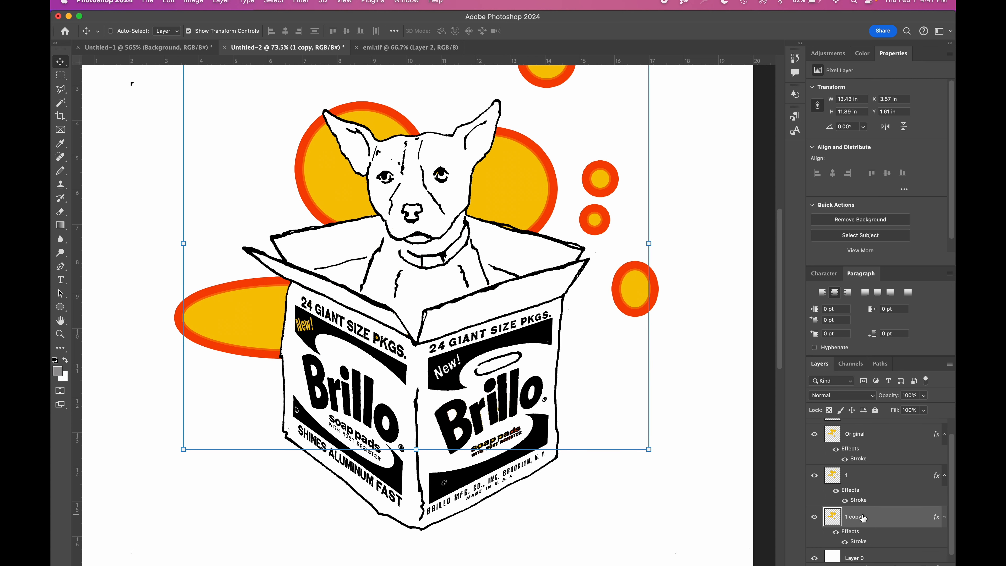
{"action": "double_click", "coordinate": [884, 528]}
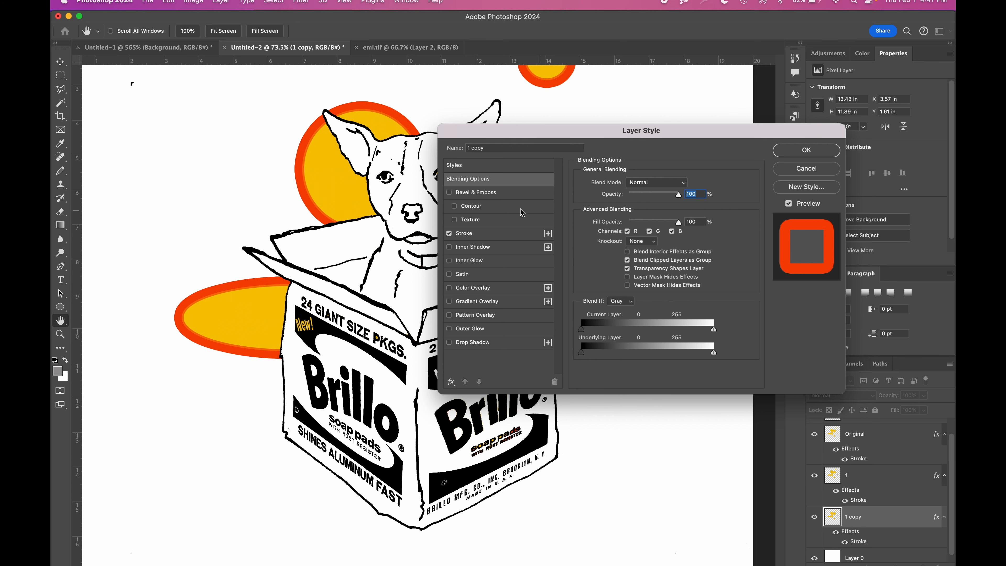
{"action": "left_click", "coordinate": [496, 233]}
{"action": "left_click", "coordinate": [606, 261]}
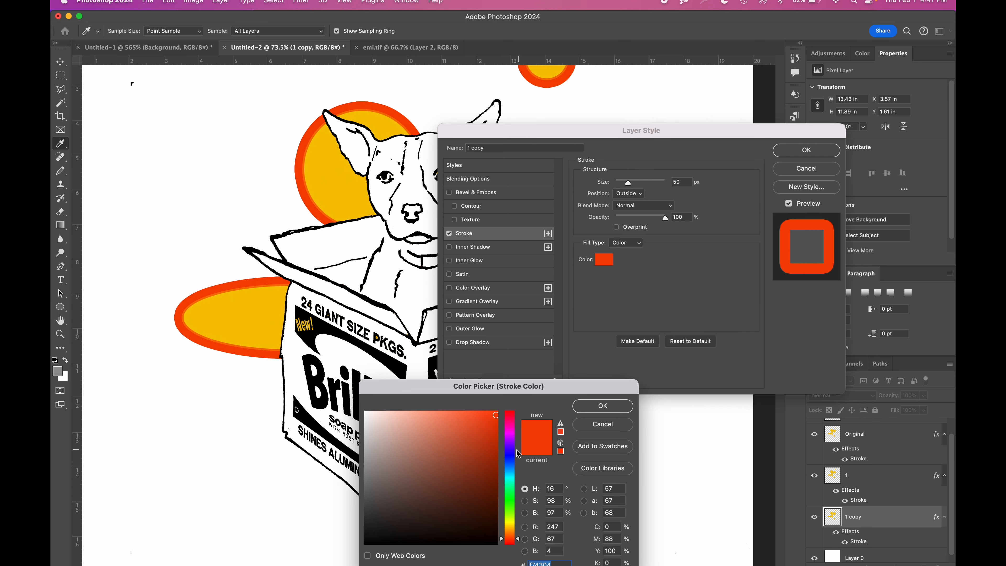
{"action": "left_click", "coordinate": [514, 440]}
{"action": "left_click", "coordinate": [395, 426]}
{"action": "left_click", "coordinate": [413, 435]}
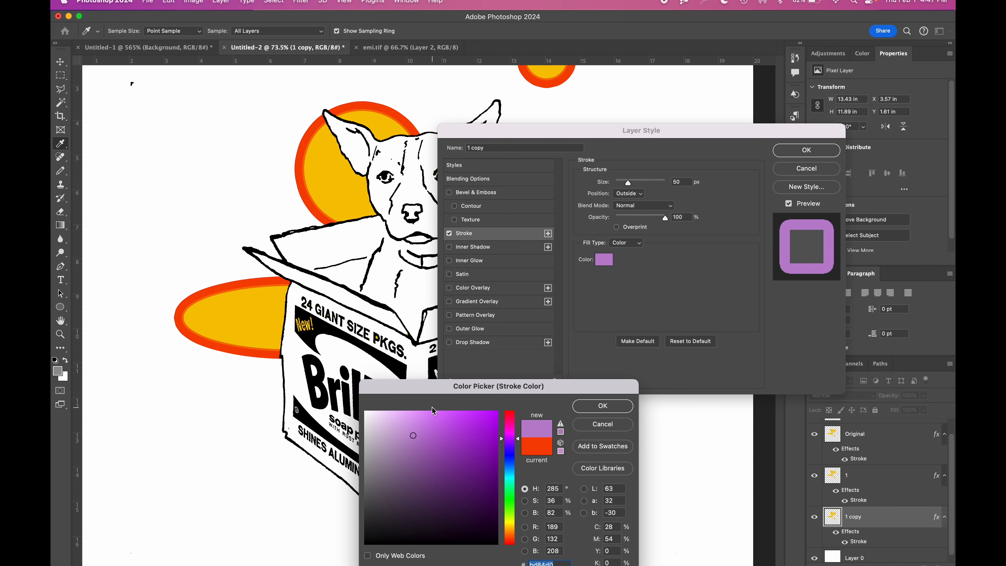
{"action": "left_click", "coordinate": [414, 413]}
{"action": "left_click", "coordinate": [602, 406]}
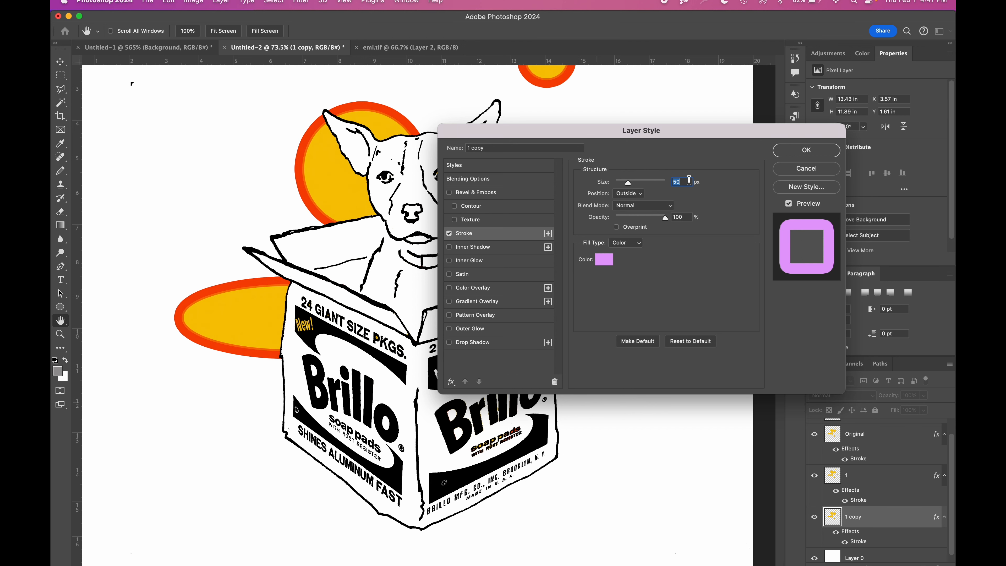
Step: Set the light purple stroke's size to 80 px and apply the layer style
{"action": "key", "text": "BackSpace"}
{"action": "key", "text": "BackSpace"}
{"action": "type", "text": "80"}
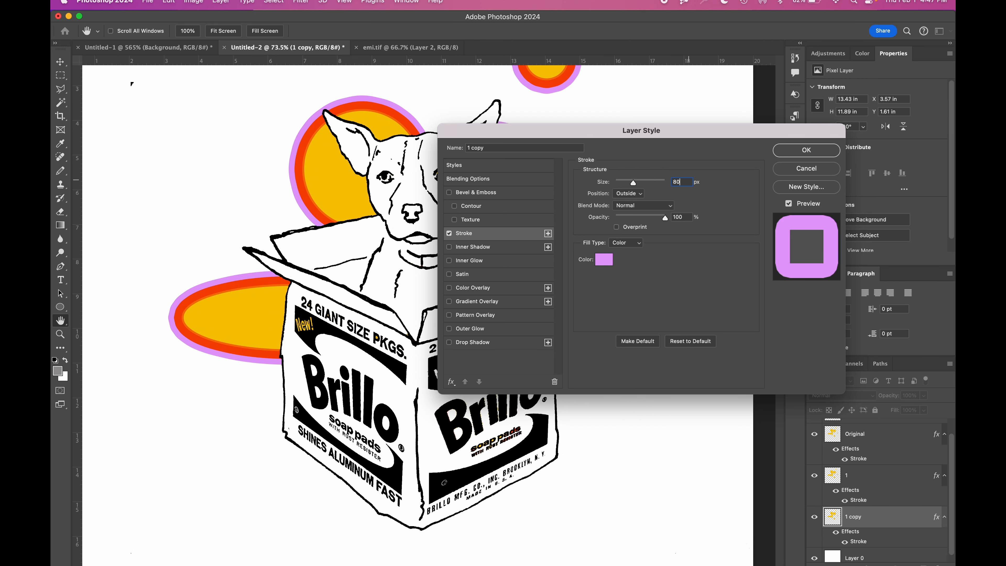
{"action": "key", "text": "Return"}
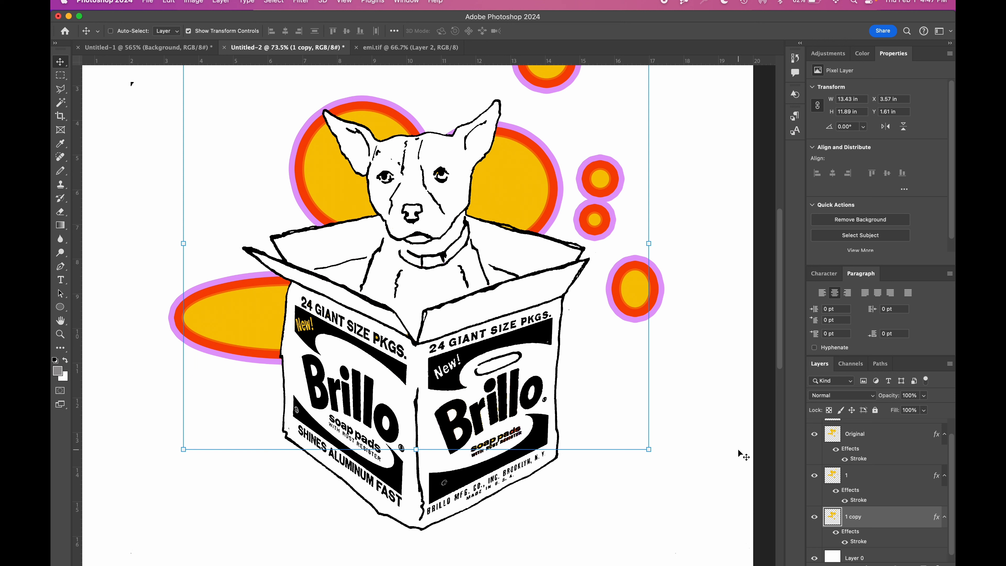
Step: Duplicate layer 1 copy beneath itself and give the duplicate a much wider periwinkle-blue outside stroke
{"action": "key", "text": "super+0"}
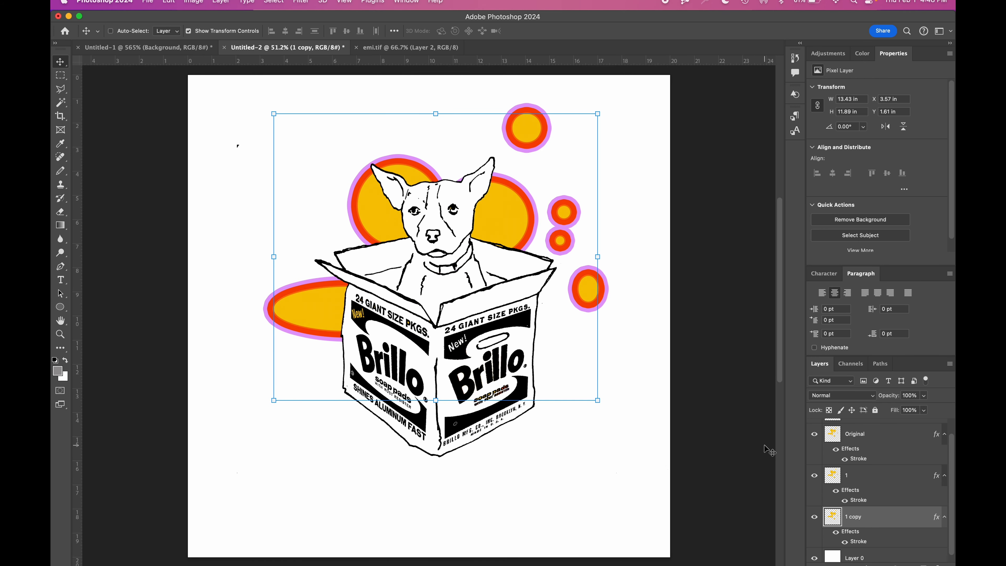
{"action": "key", "text": "super+j"}
{"action": "double_click", "coordinate": [894, 485]}
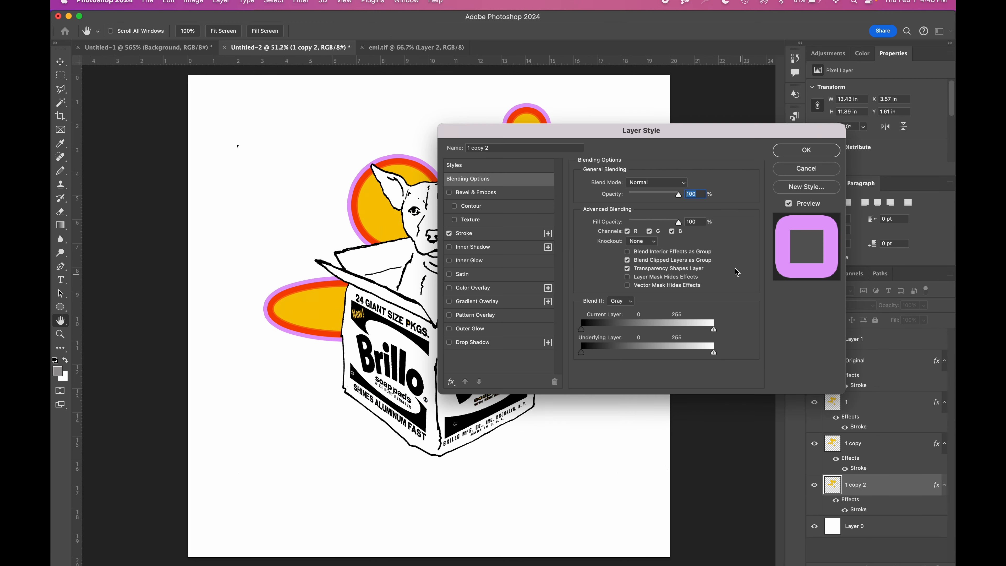
{"action": "left_click", "coordinate": [503, 233]}
{"action": "left_click", "coordinate": [601, 262]}
{"action": "left_click", "coordinate": [511, 457]}
{"action": "left_click", "coordinate": [589, 405]}
{"action": "left_click", "coordinate": [688, 182]}
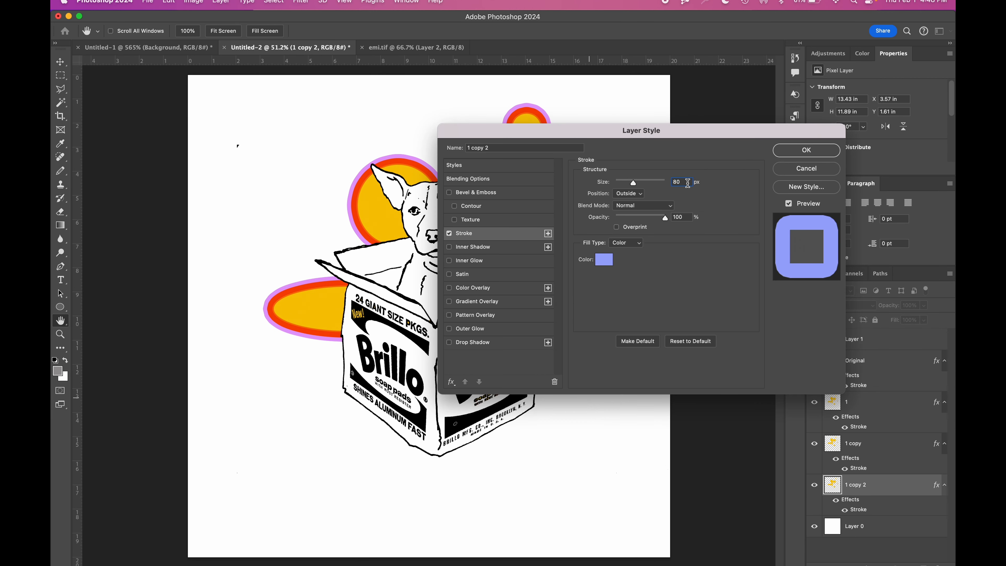
{"action": "key", "text": "Return"}
{"action": "key", "text": "v"}
Step: Duplicate layer 1 copy 2 beneath itself and give the duplicate a 210 px dark blue outside stroke
{"action": "key", "text": "super+j"}
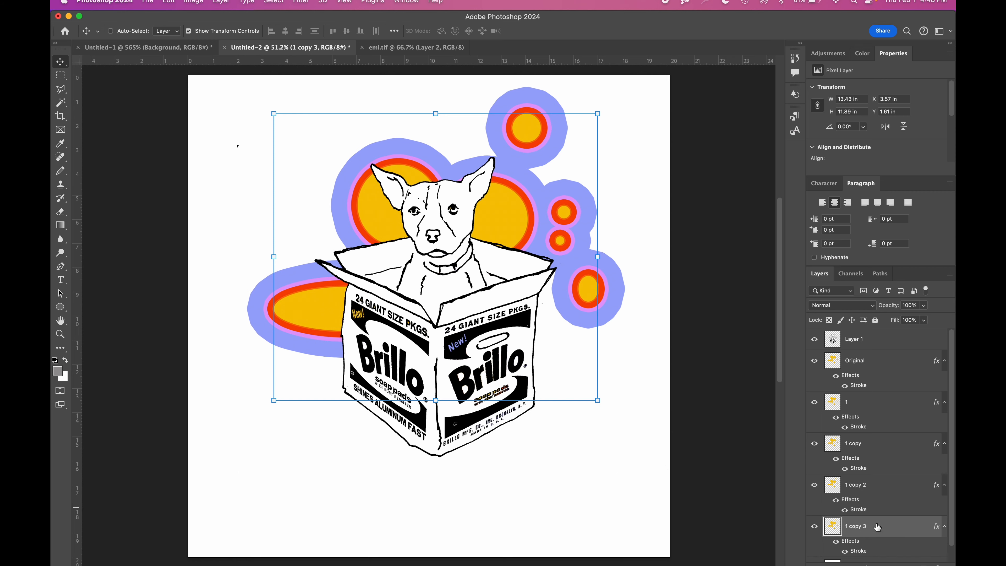
{"action": "double_click", "coordinate": [877, 524]}
{"action": "left_click", "coordinate": [502, 234]}
{"action": "left_click", "coordinate": [602, 261]}
{"action": "left_click", "coordinate": [493, 439]}
{"action": "left_click", "coordinate": [590, 405]}
{"action": "double_click", "coordinate": [684, 182]}
{"action": "type", "text": "2"}
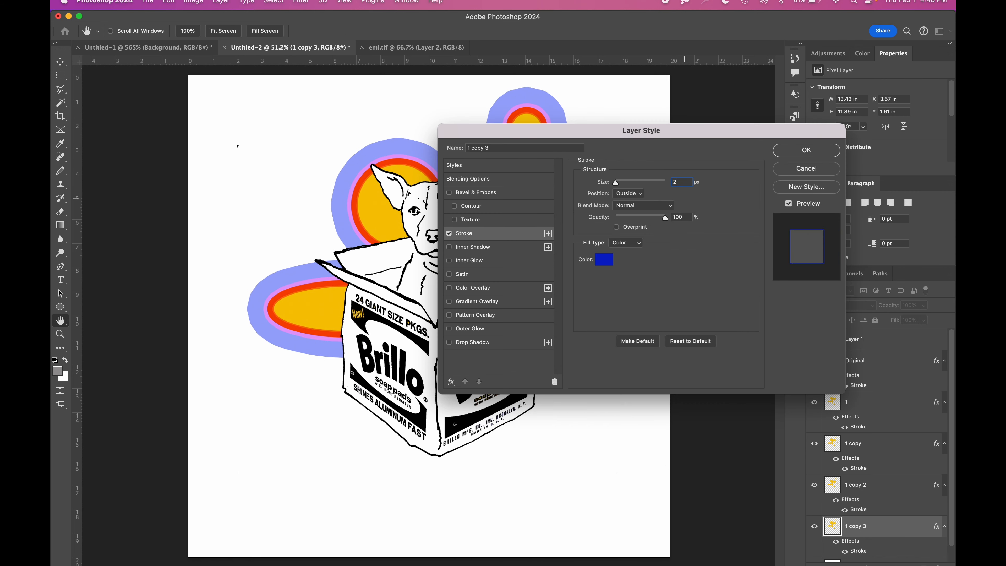
{"action": "key", "text": "Return"}
{"action": "key", "text": "v"}
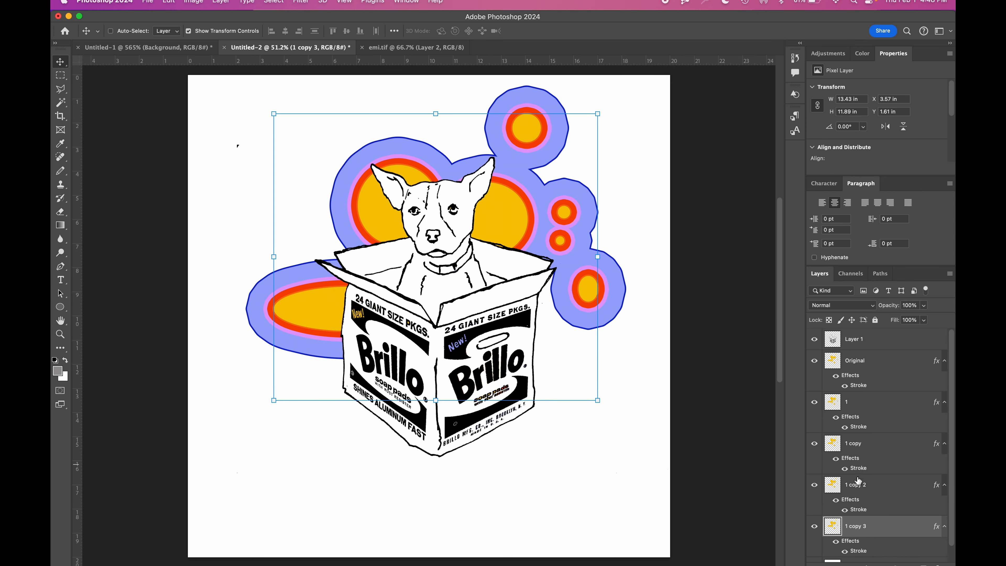
Step: Group all the outlined ellipse layers, from Original through 1 copy 3
{"action": "left_click", "coordinate": [891, 361], "text": "shift"}
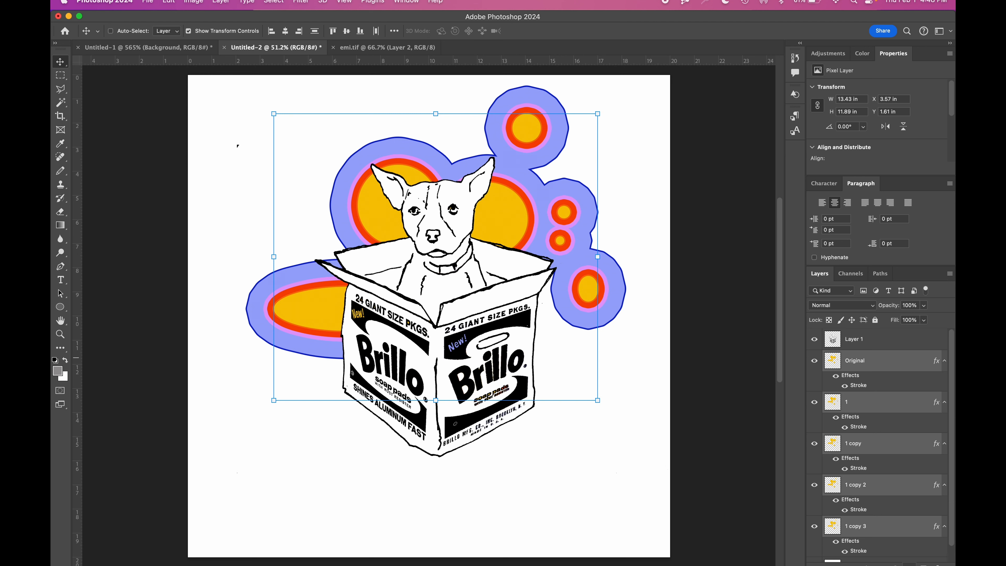
{"action": "key", "text": "super+g"}
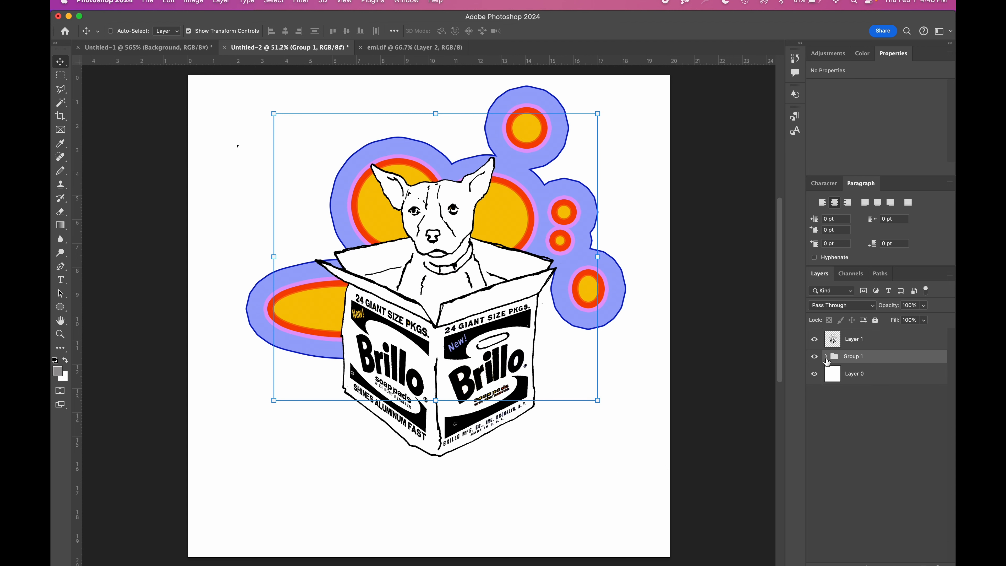
Step: Add a 10 px outside stroke in periwinkle blue (#818ef1) to Layer 1, the dog-in-box drawing
{"action": "left_click", "coordinate": [865, 349]}
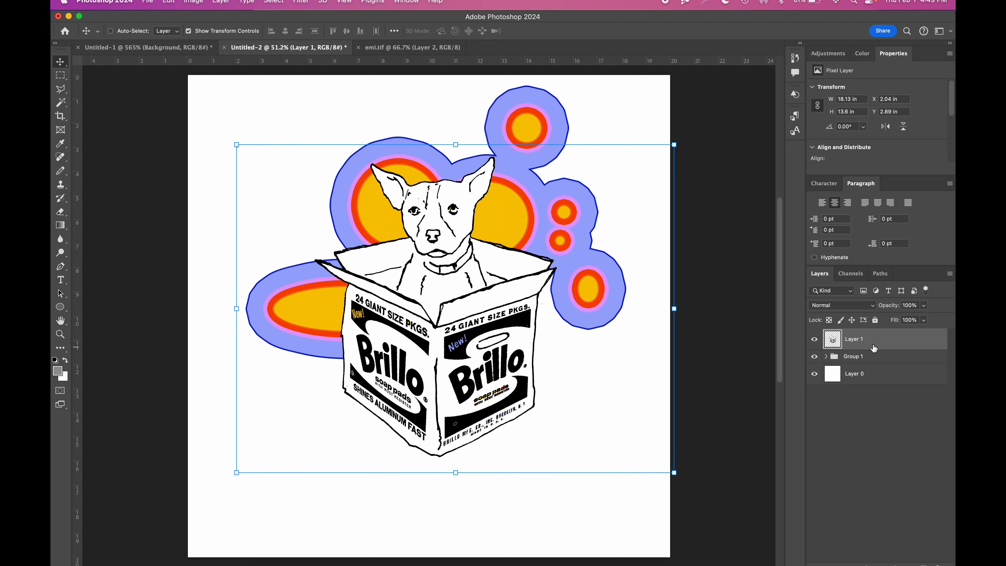
{"action": "double_click", "coordinate": [874, 348]}
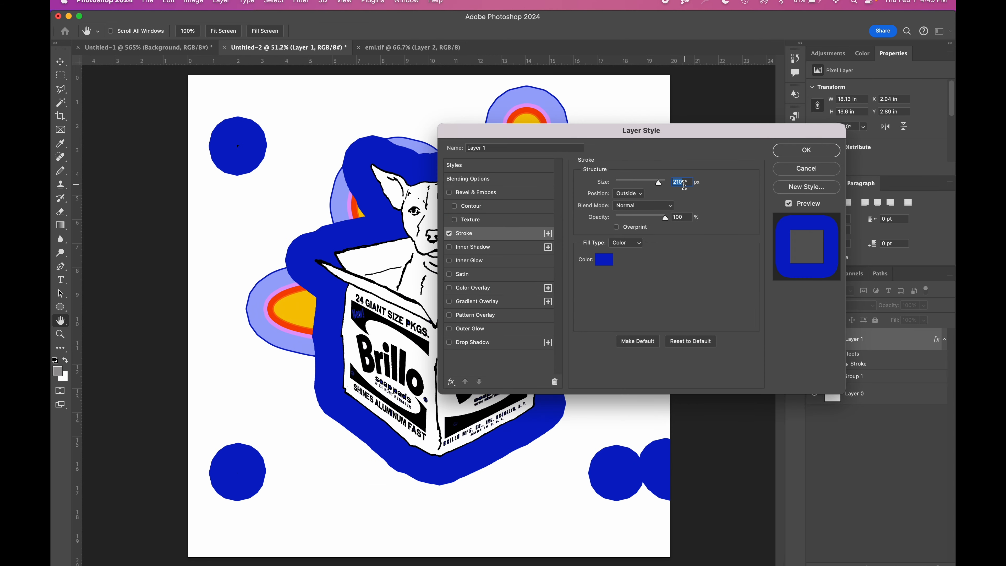
{"action": "type", "text": "10"}
{"action": "left_click", "coordinate": [604, 259]}
{"action": "left_click", "coordinate": [426, 417]}
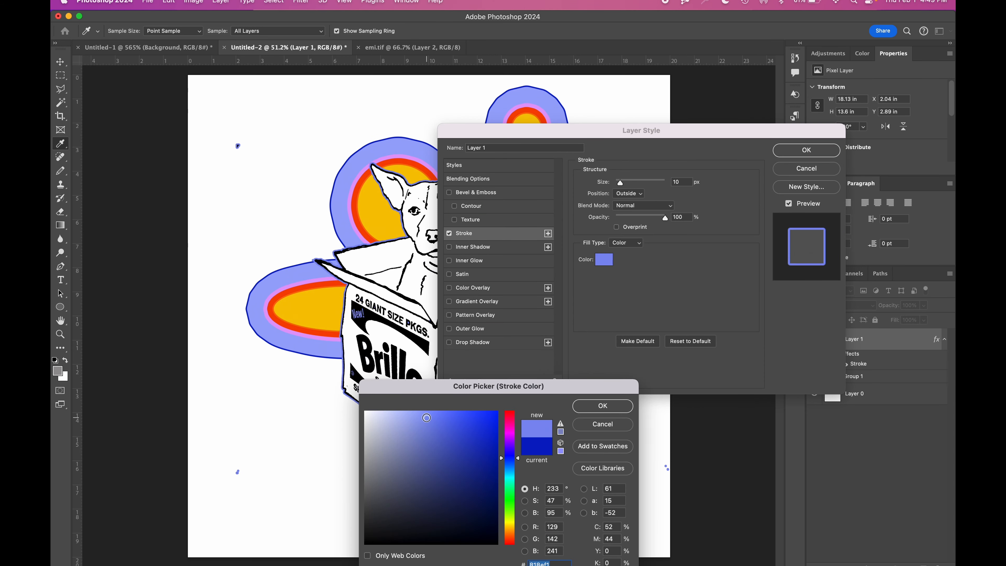
{"action": "key", "text": "Return"}
{"action": "left_click", "coordinate": [817, 158]}
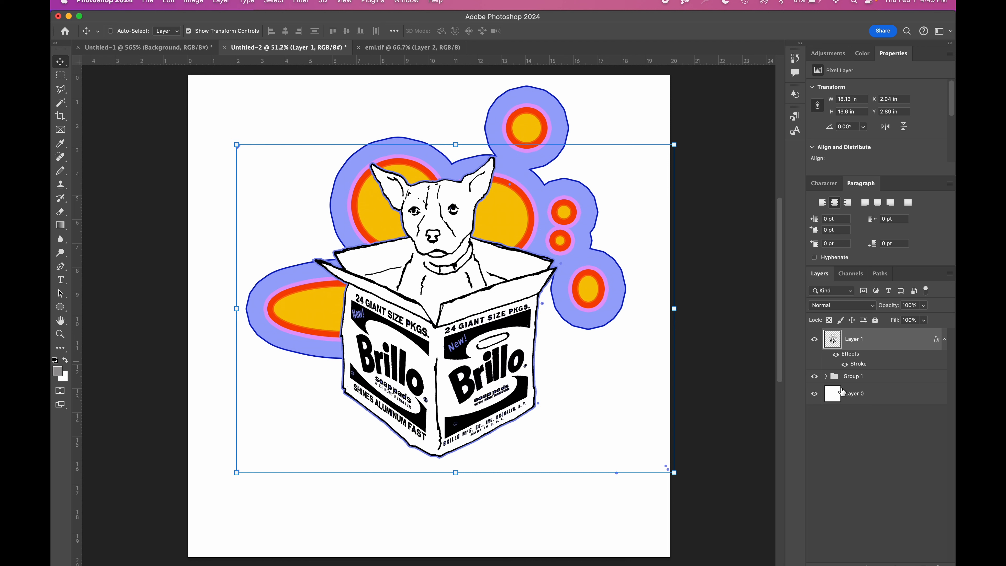
Step: Fill the white background on Layer 0 with a custom pale mint-green color in Normal mode at 100% opacity
{"action": "left_click", "coordinate": [863, 393]}
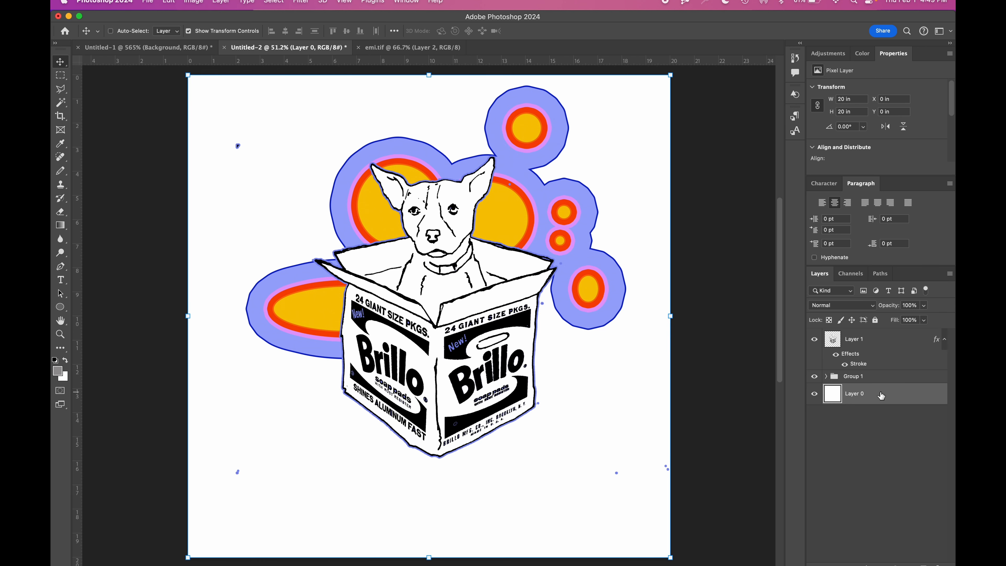
{"action": "left_click", "coordinate": [169, 2]}
{"action": "left_click", "coordinate": [179, 167]}
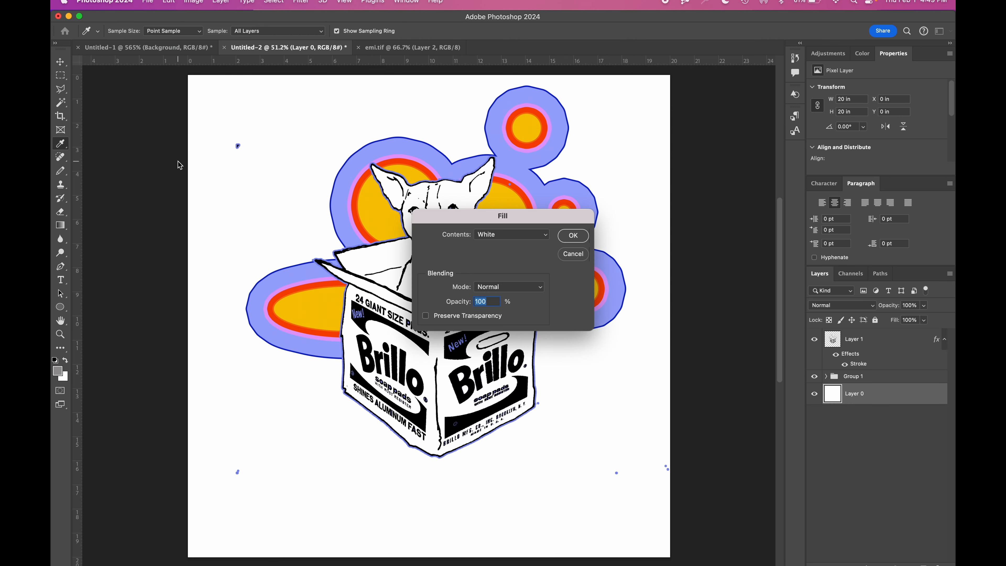
{"action": "left_click", "coordinate": [505, 235]}
{"action": "left_click", "coordinate": [491, 156]}
{"action": "left_click", "coordinate": [510, 495]}
{"action": "left_click", "coordinate": [370, 416]}
{"action": "left_click", "coordinate": [602, 405]}
{"action": "key", "text": "Return"}
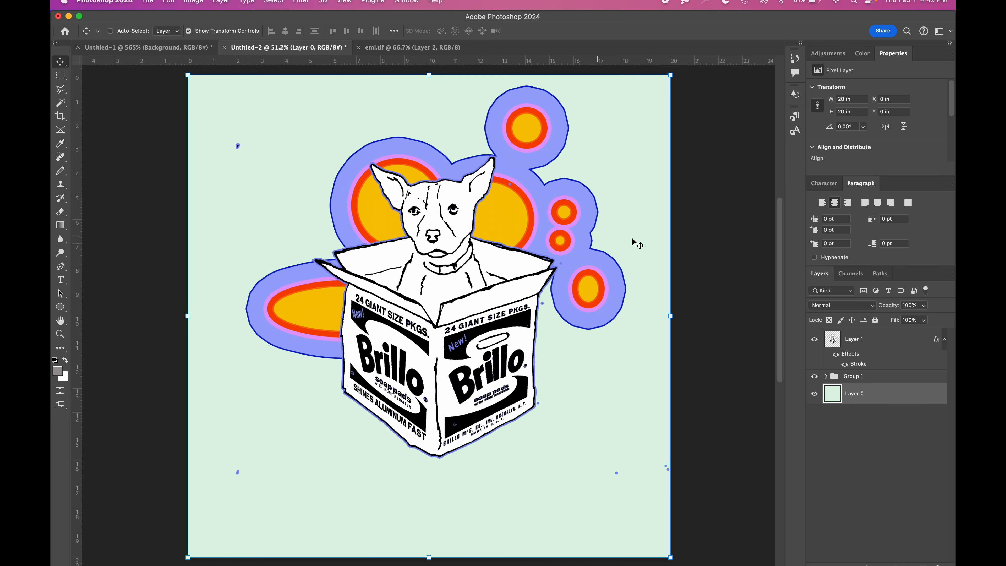